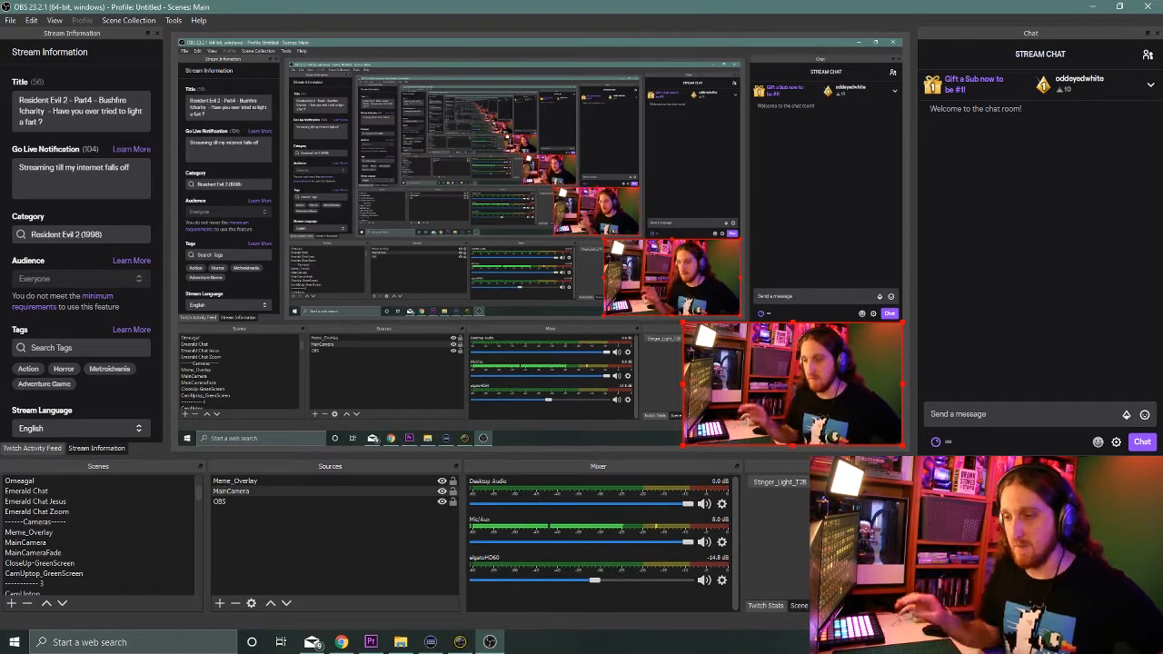
Add the video file gottagofast_raw_2.mov from File Explorer as a source in the scene and mute its audio
{"action": "left_click", "coordinate": [326, 479]}
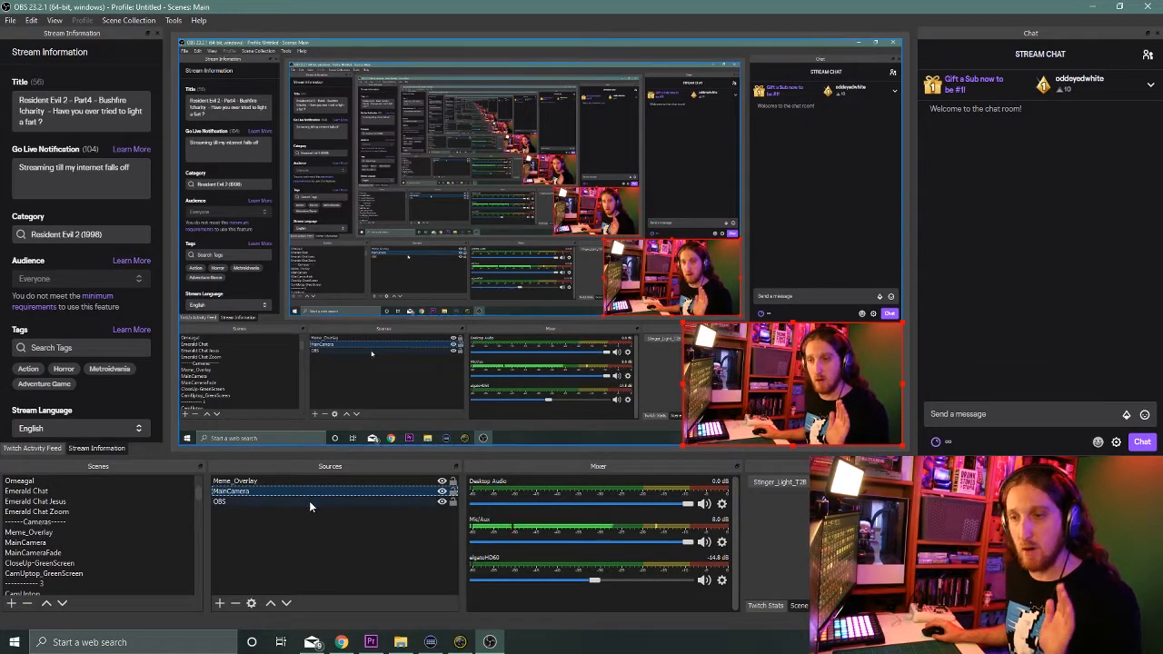
{"action": "left_click", "coordinate": [309, 502]}
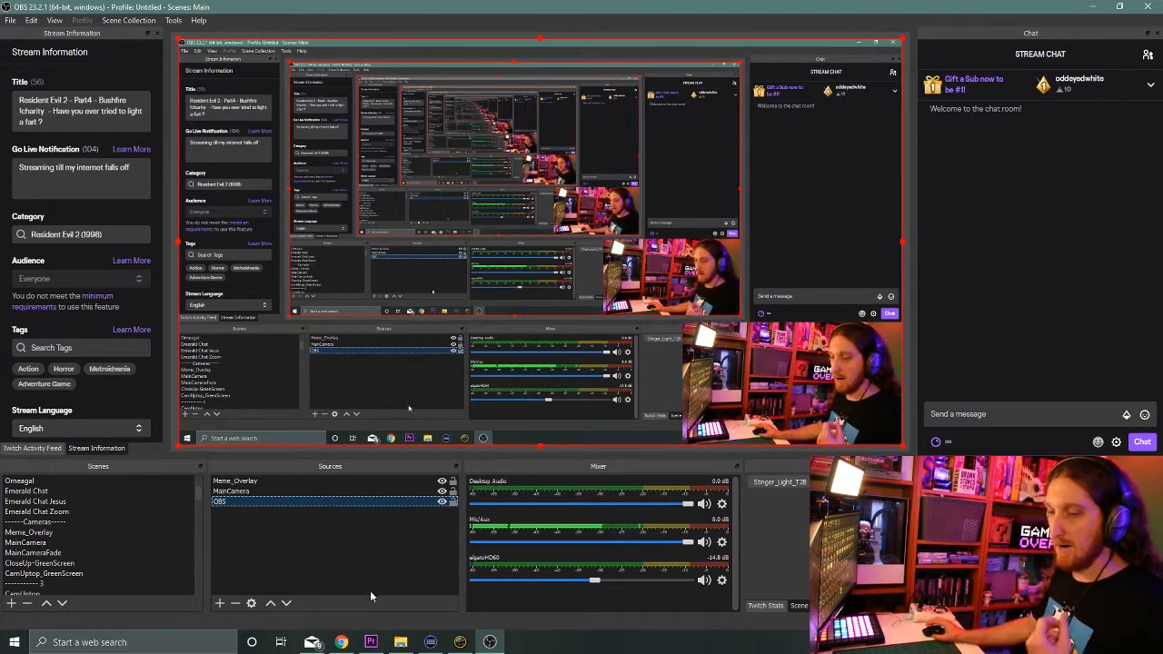
{"action": "left_click", "coordinate": [401, 642]}
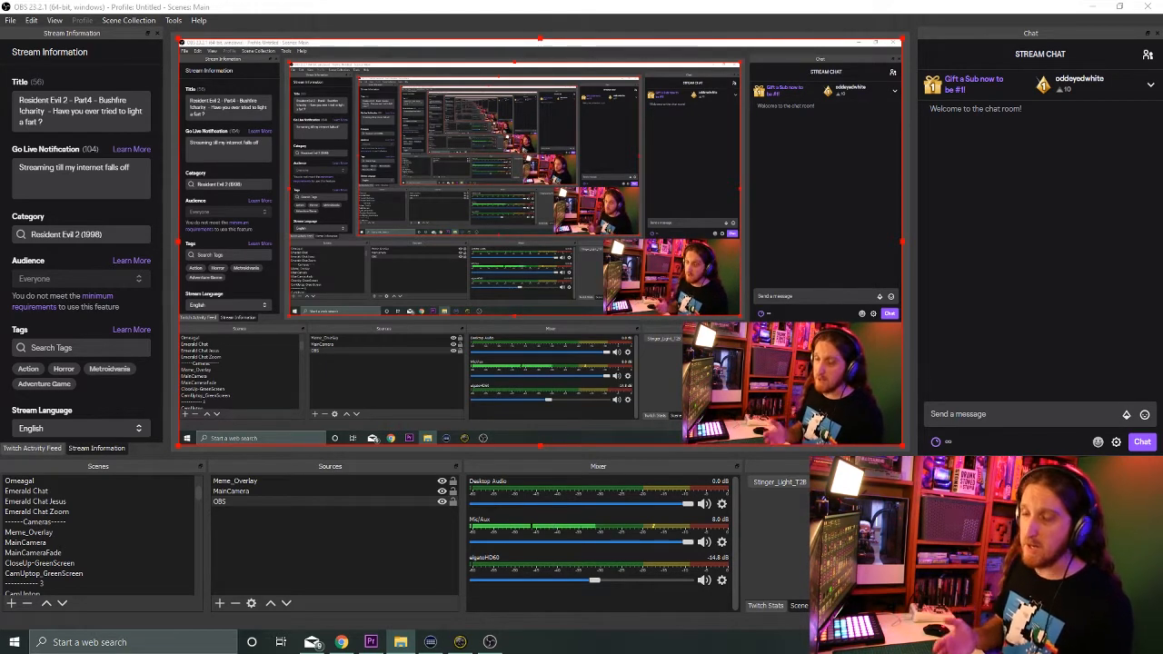
{"action": "left_click_drag", "start_coordinate": [1162, 397], "coordinate": [257, 592]}
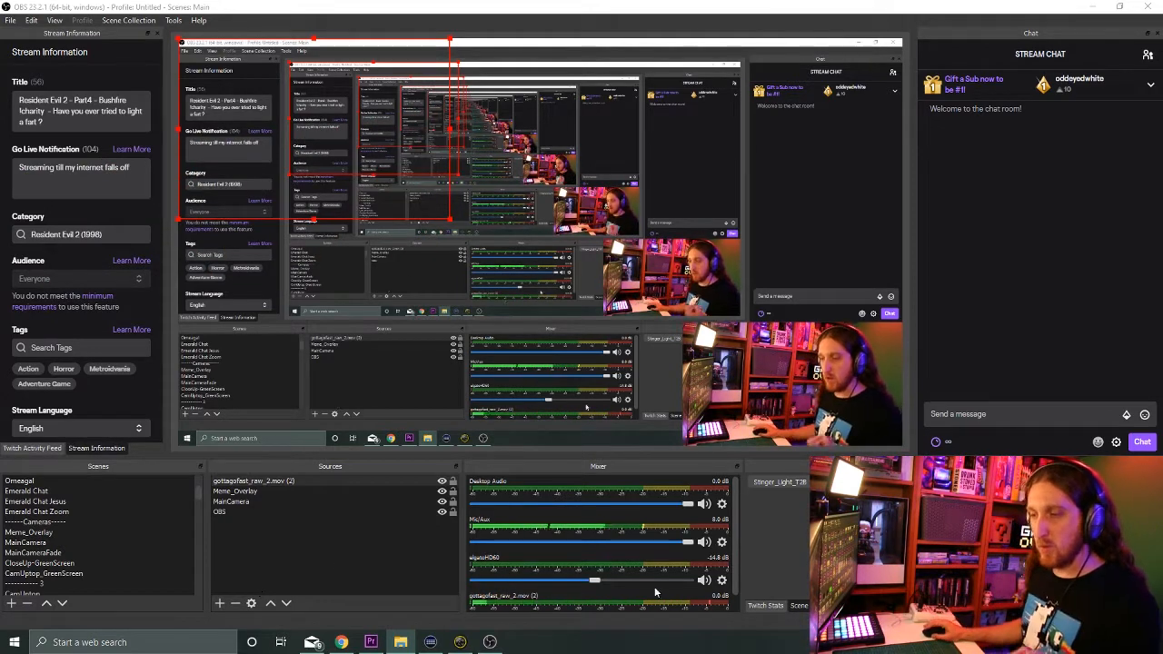
{"action": "scroll", "coordinate": [688, 601], "scroll_direction": "down", "scroll_amount": 2}
{"action": "left_click", "coordinate": [704, 602]}
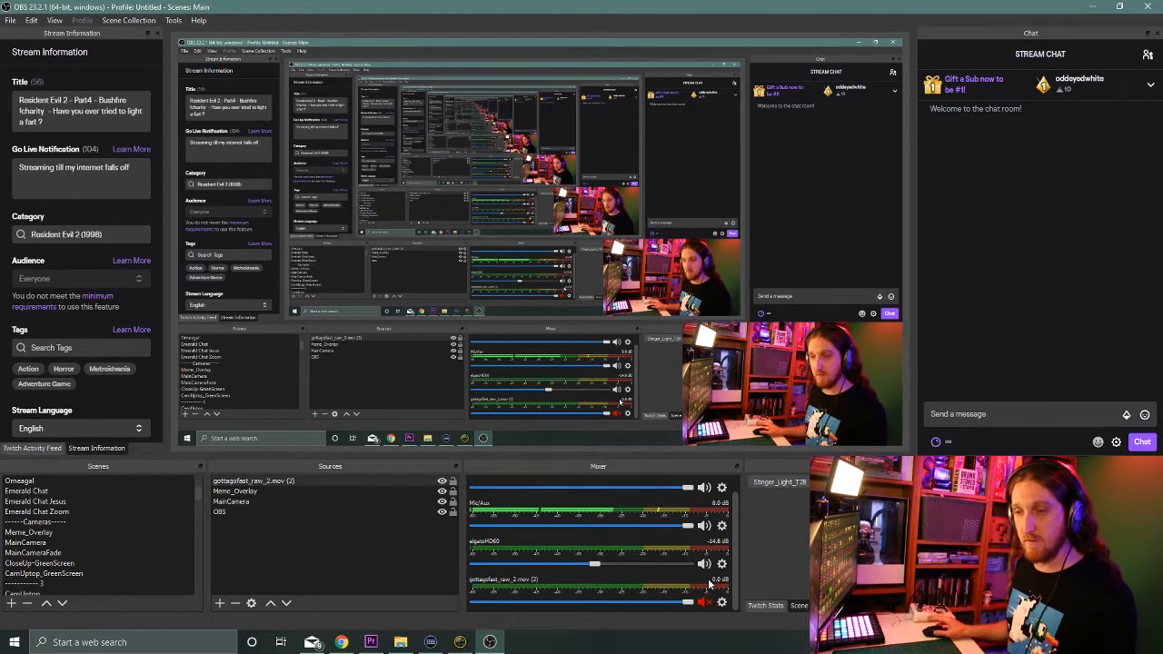
Try to assign Ctrl + 3 as the show and hide hotkey for the gottagofast_raw_2.mov (2) source
{"action": "right_click", "coordinate": [375, 482]}
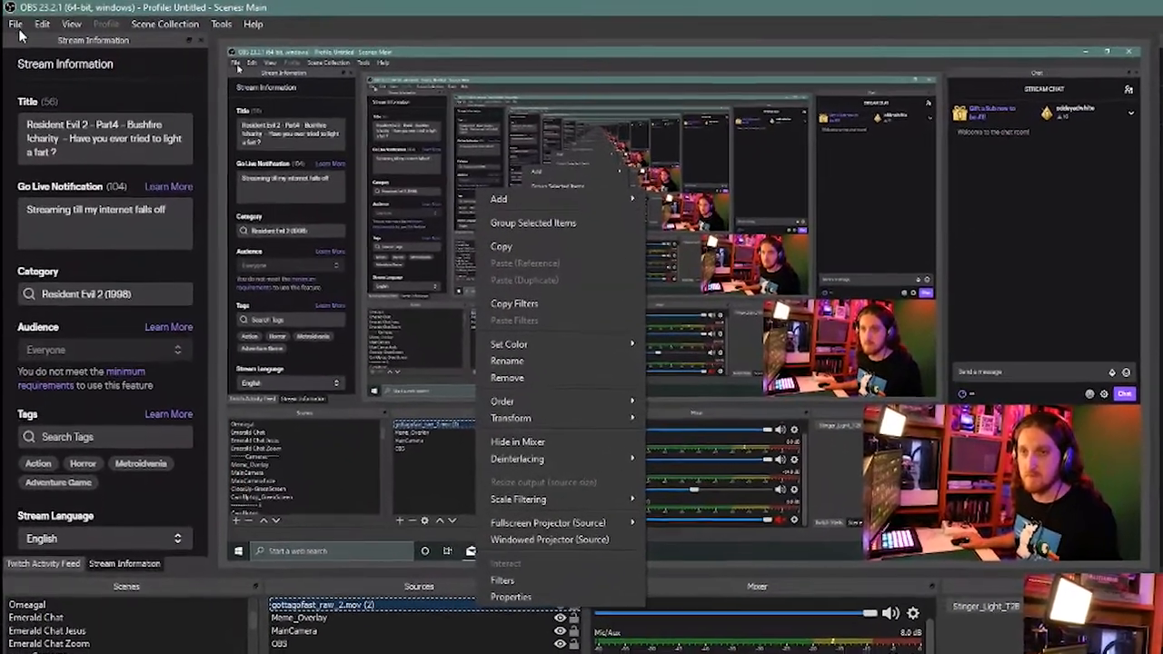
{"action": "left_click", "coordinate": [14, 22]}
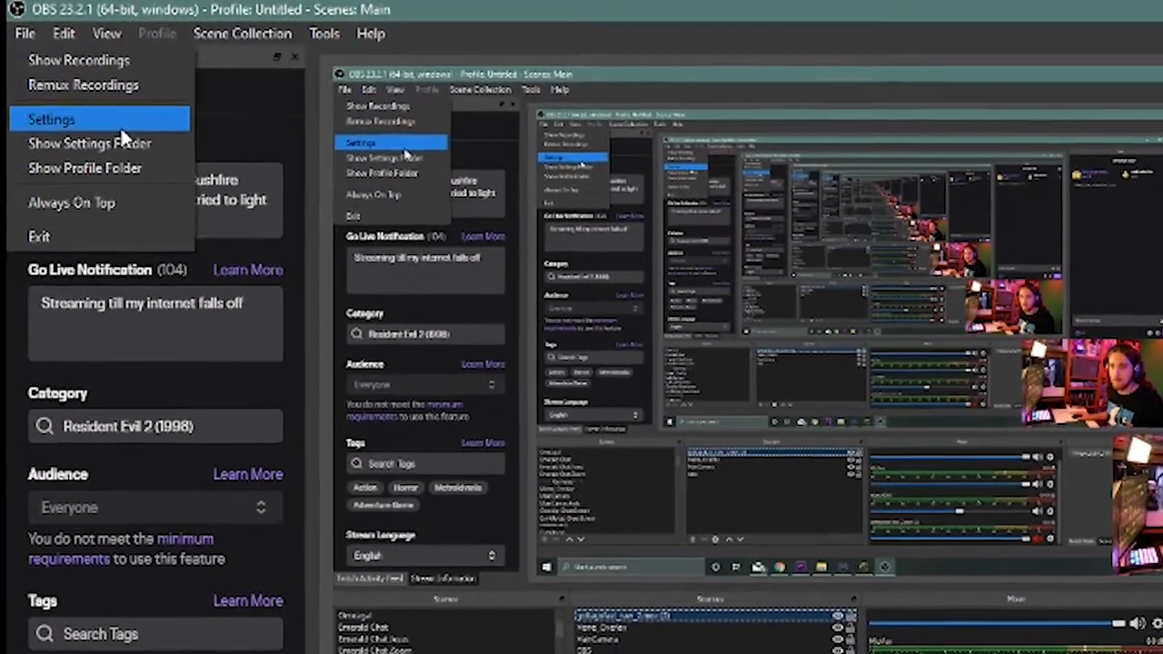
{"action": "left_click", "coordinate": [113, 123]}
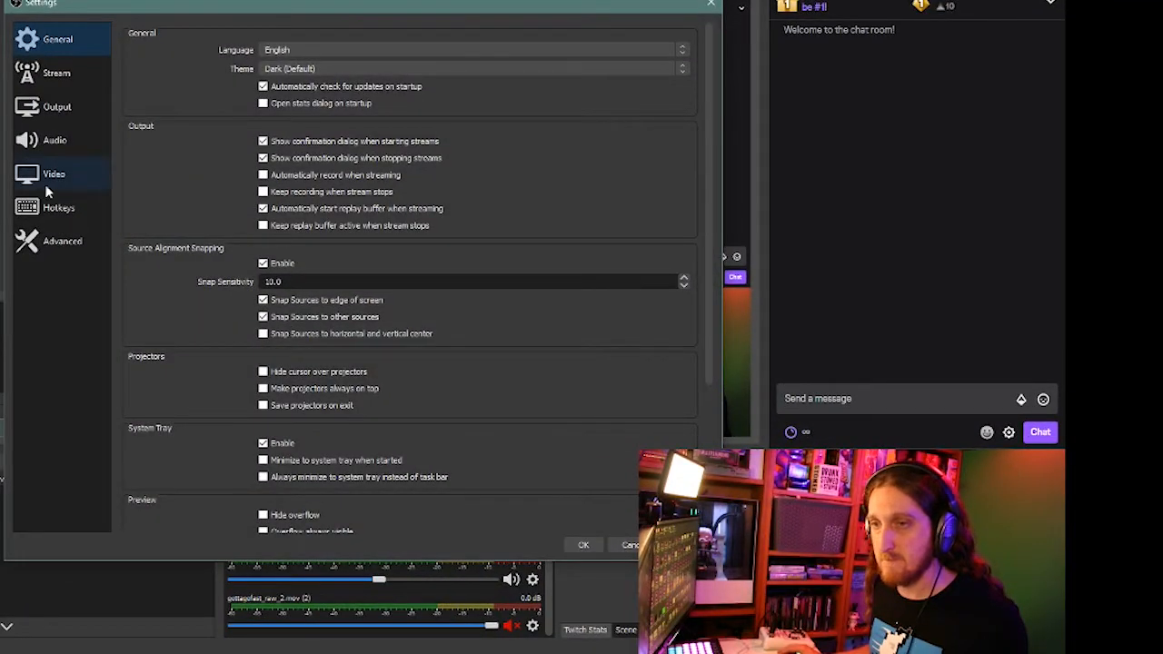
{"action": "left_click", "coordinate": [58, 207]}
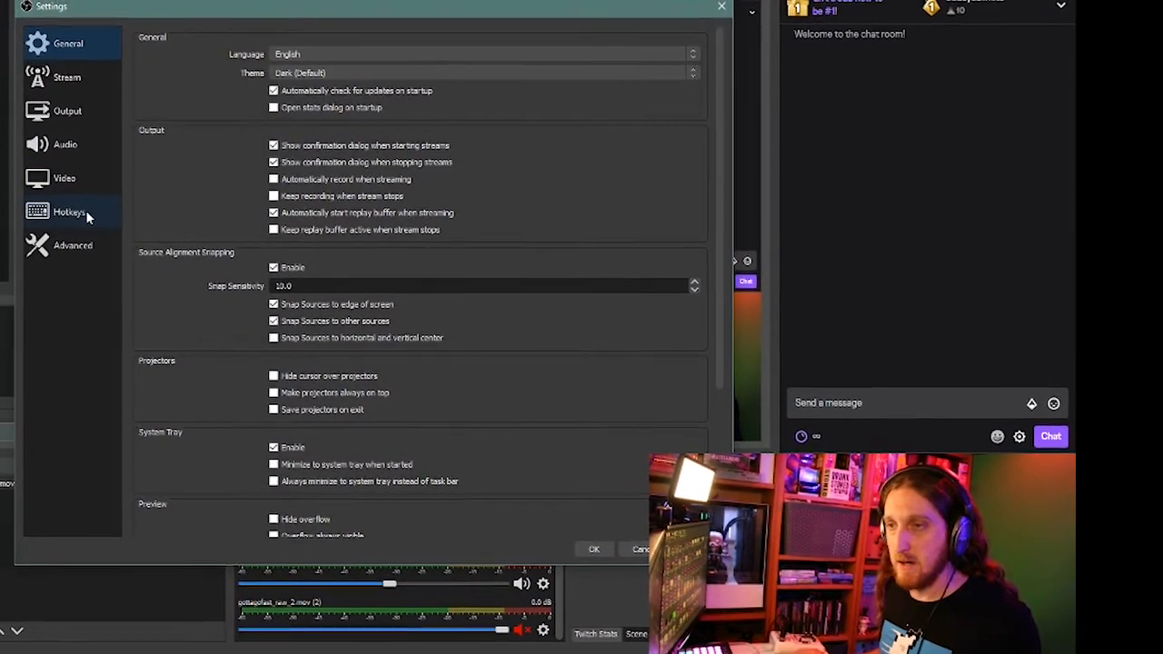
{"action": "left_click_drag", "start_coordinate": [745, 57], "coordinate": [798, 156]}
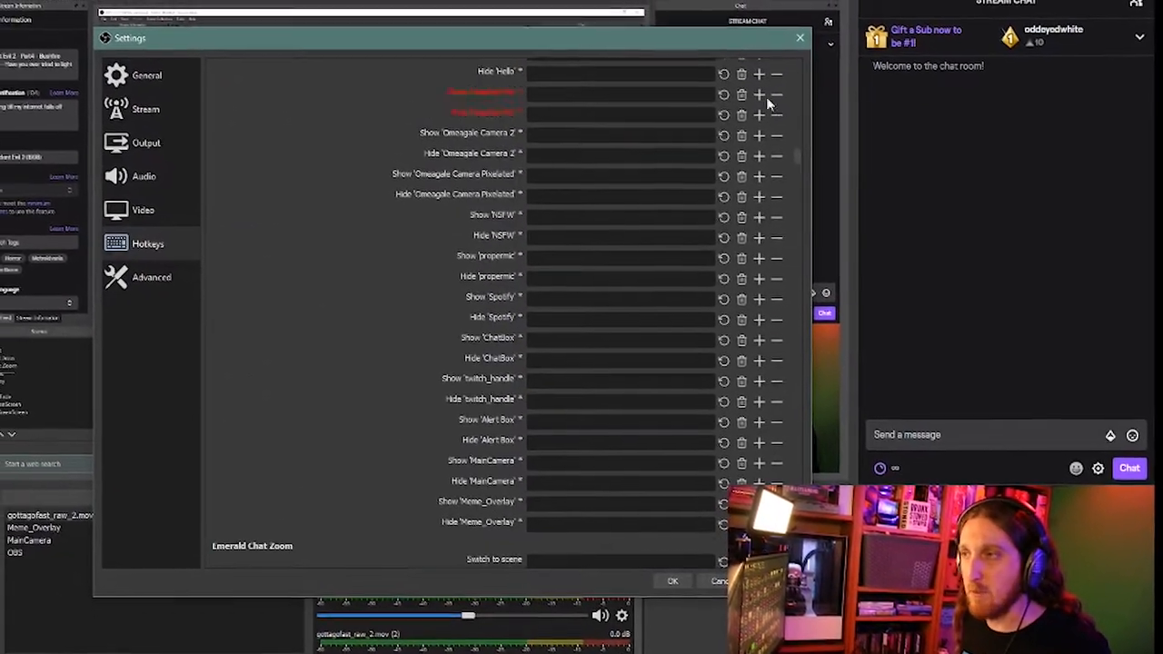
{"action": "left_click_drag", "start_coordinate": [729, 42], "coordinate": [641, 10]}
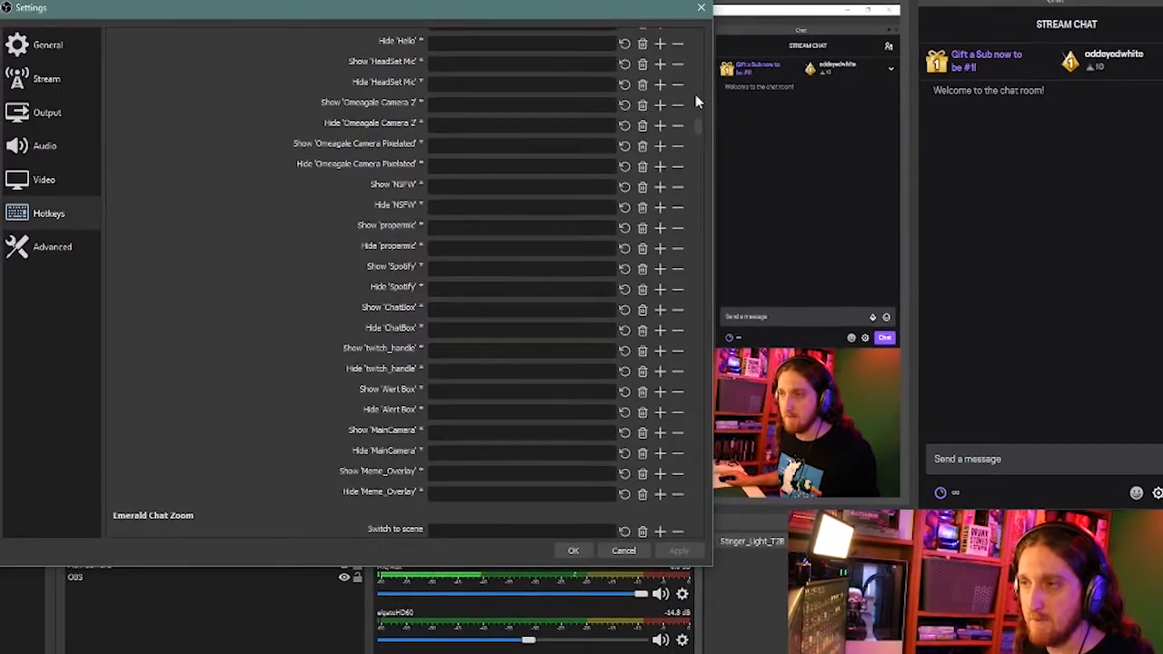
{"action": "left_click_drag", "start_coordinate": [698, 122], "coordinate": [713, 359]}
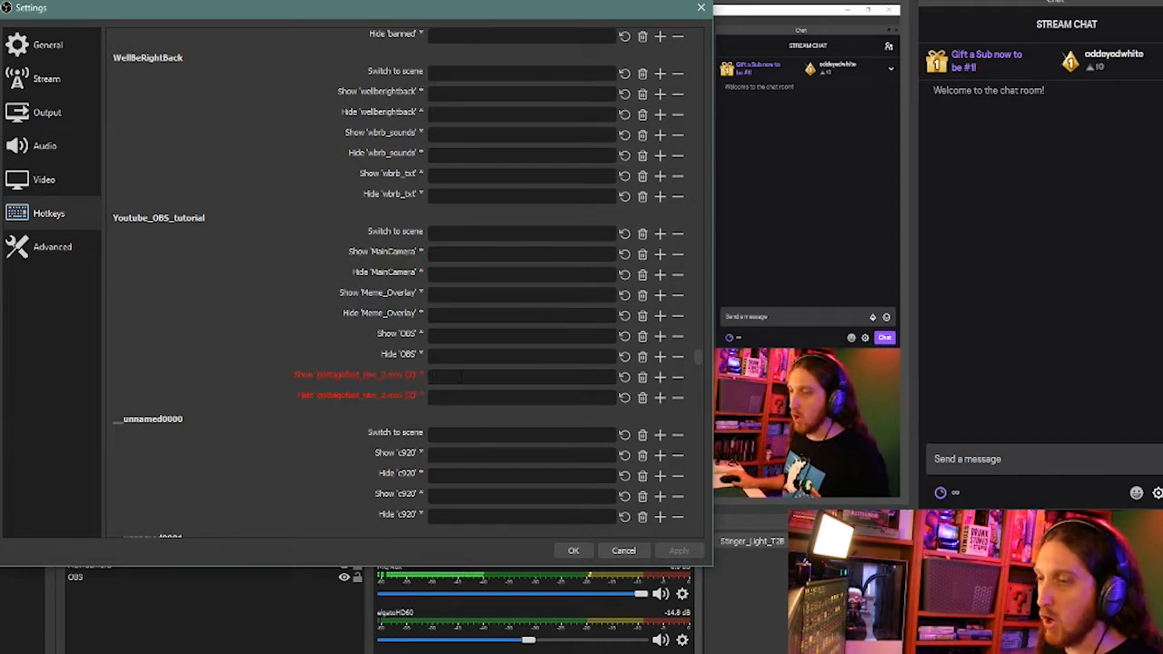
{"action": "left_click", "coordinate": [462, 377]}
{"action": "key", "text": "ctrl"}
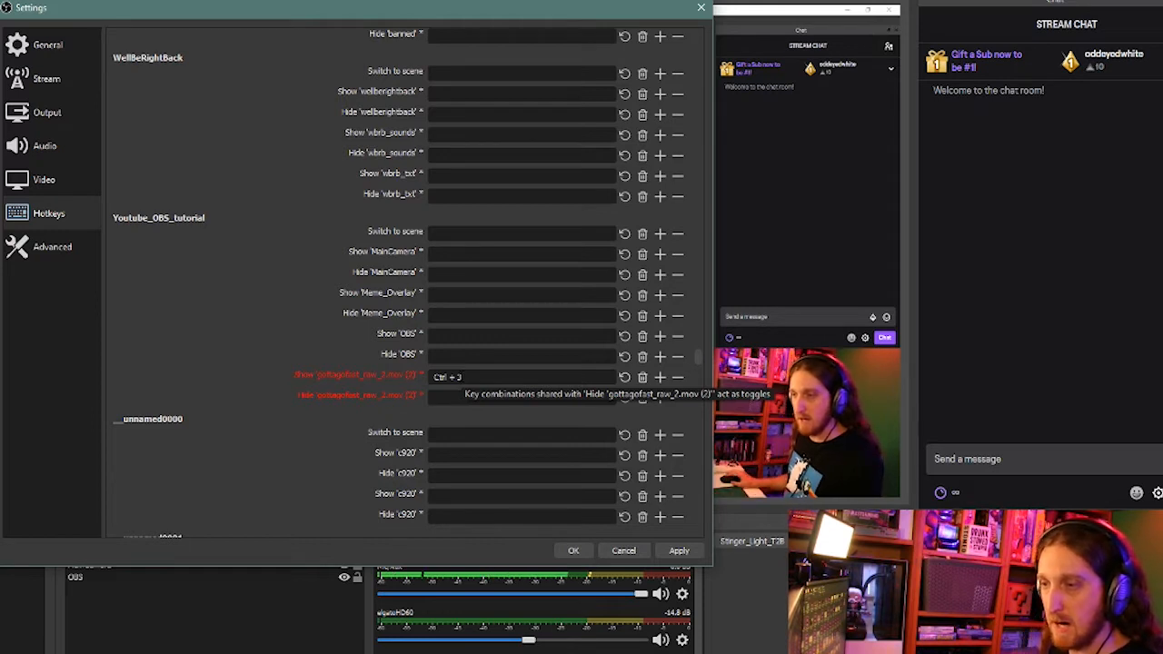
{"action": "key", "text": "ctrl"}
{"action": "key", "text": "ctrl+3"}
{"action": "left_click", "coordinate": [472, 396]}
{"action": "key", "text": "ctrl"}
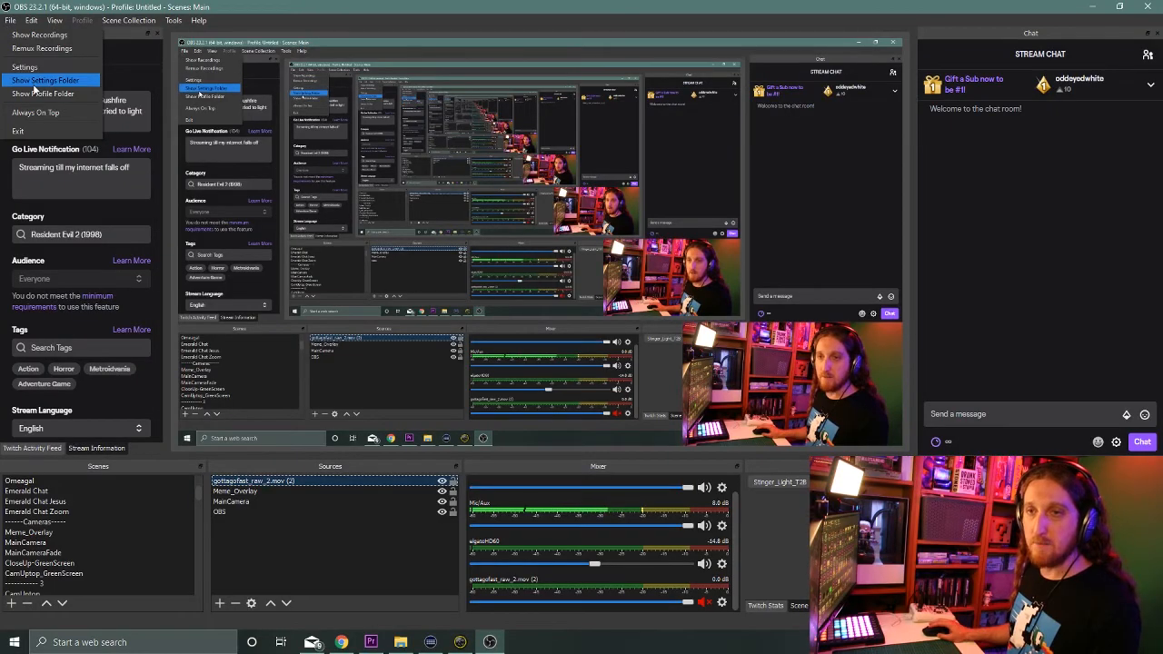
Assign Ctrl + 3 as both the show and hide hotkey for gottagofast_raw_2.mov (2) under Youtube_OBS_tutorial and save the settings
{"action": "left_click", "coordinate": [38, 70]}
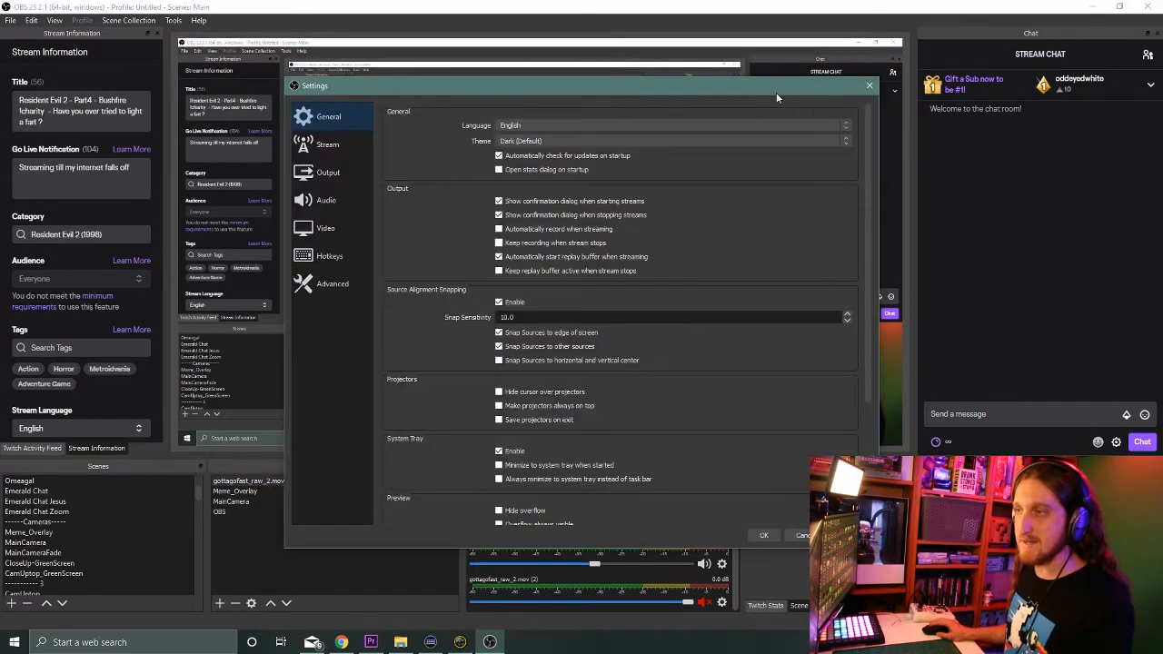
{"action": "left_click_drag", "start_coordinate": [775, 92], "coordinate": [634, 53]}
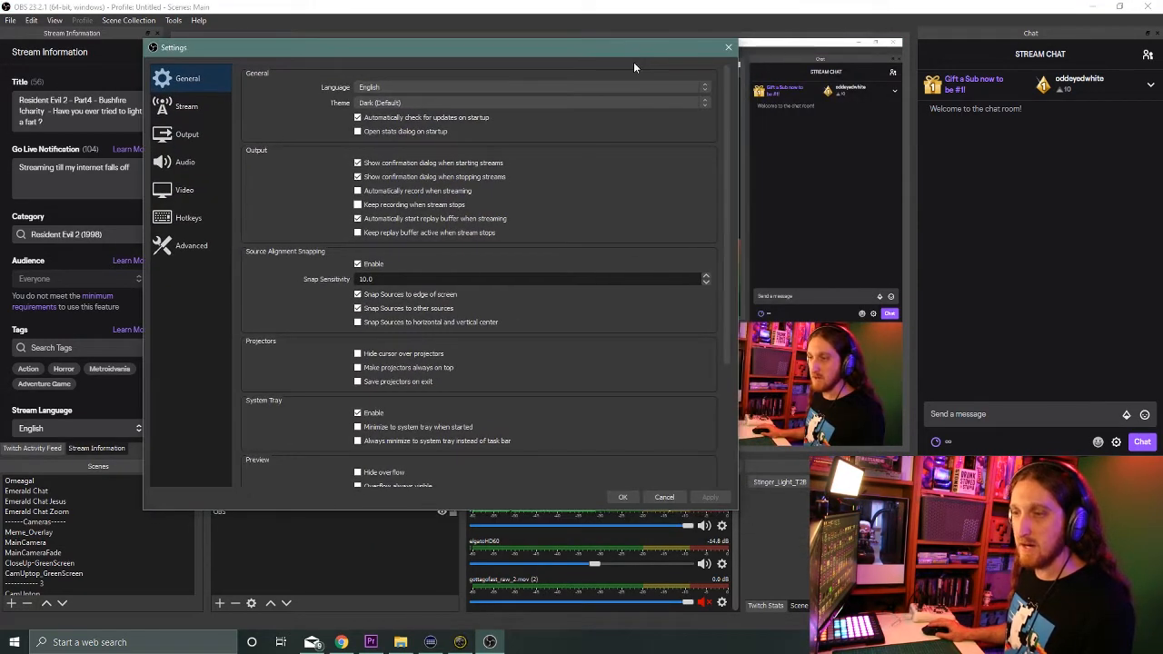
{"action": "left_click", "coordinate": [189, 218]}
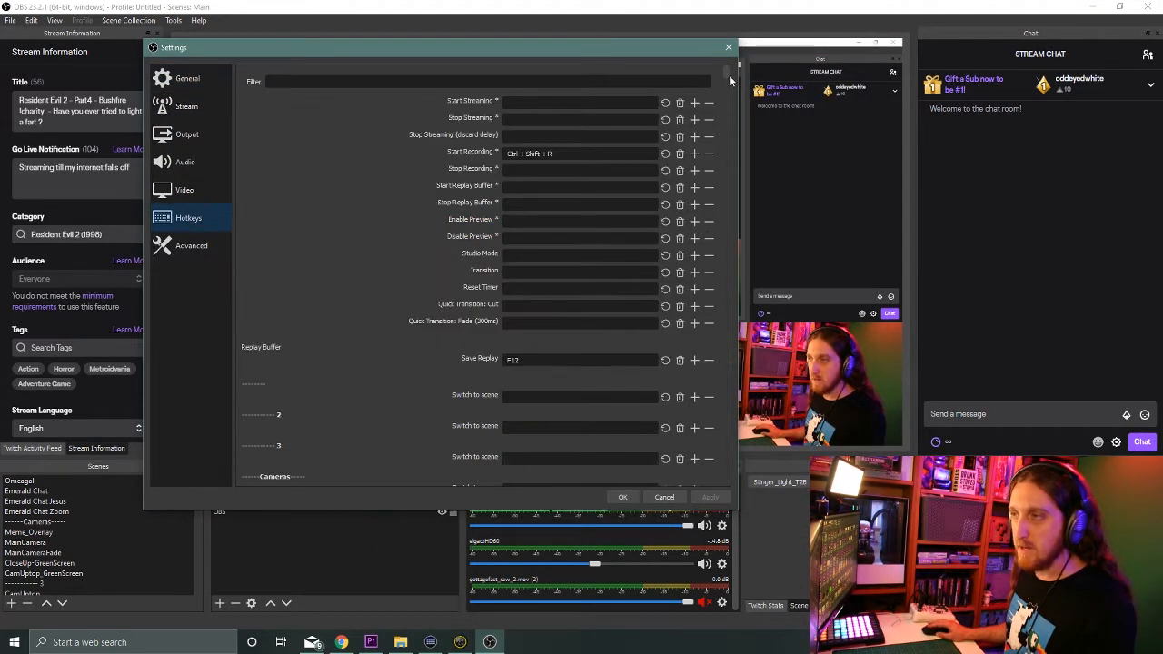
{"action": "left_click_drag", "start_coordinate": [725, 73], "coordinate": [710, 338]}
{"action": "scroll", "coordinate": [711, 336], "scroll_direction": "down", "scroll_amount": 2}
{"action": "left_click", "coordinate": [571, 446]}
{"action": "key", "text": "ctrl+3"}
{"action": "left_click", "coordinate": [570, 464]}
{"action": "key", "text": "ctrl+3"}
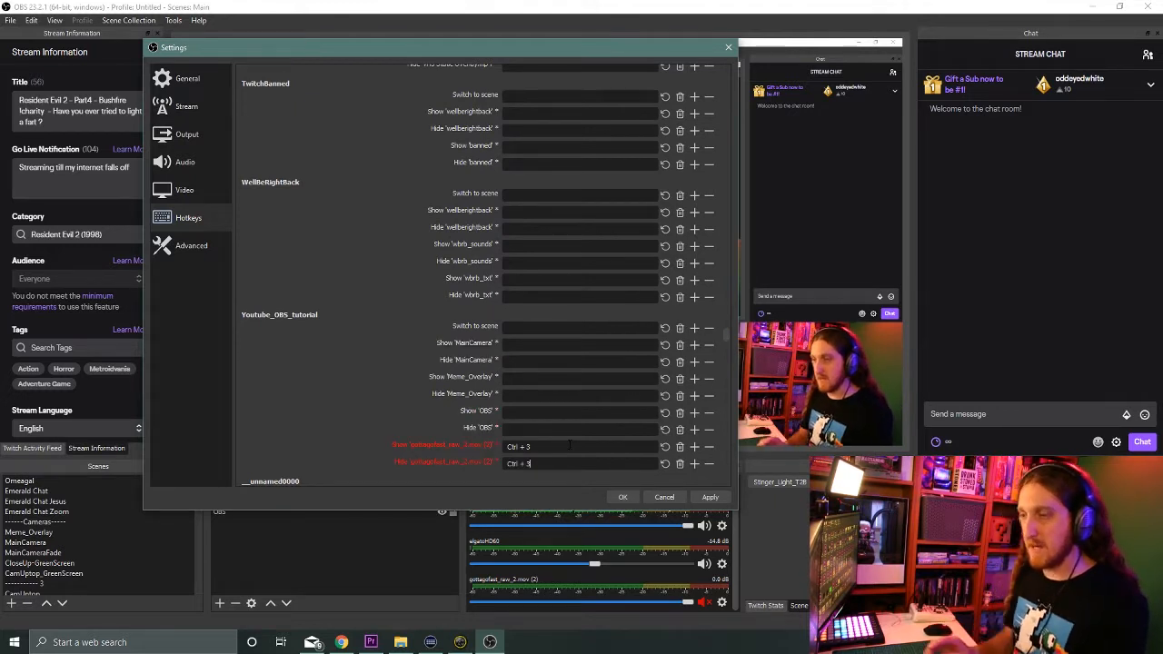
{"action": "left_click", "coordinate": [710, 499]}
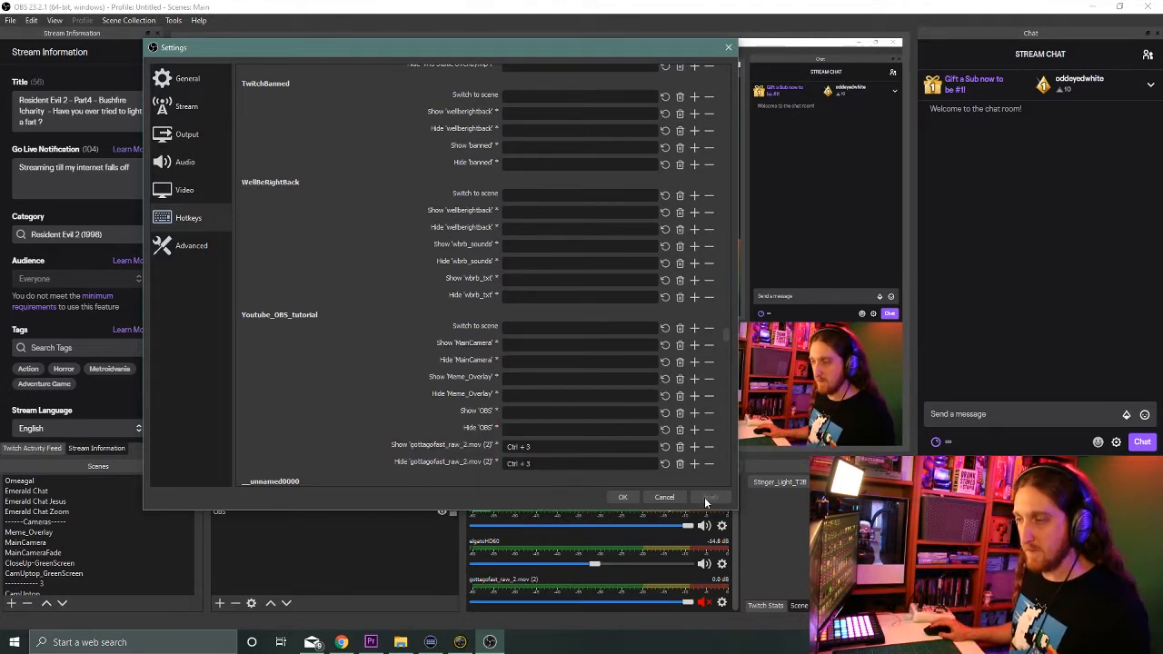
{"action": "left_click", "coordinate": [622, 498]}
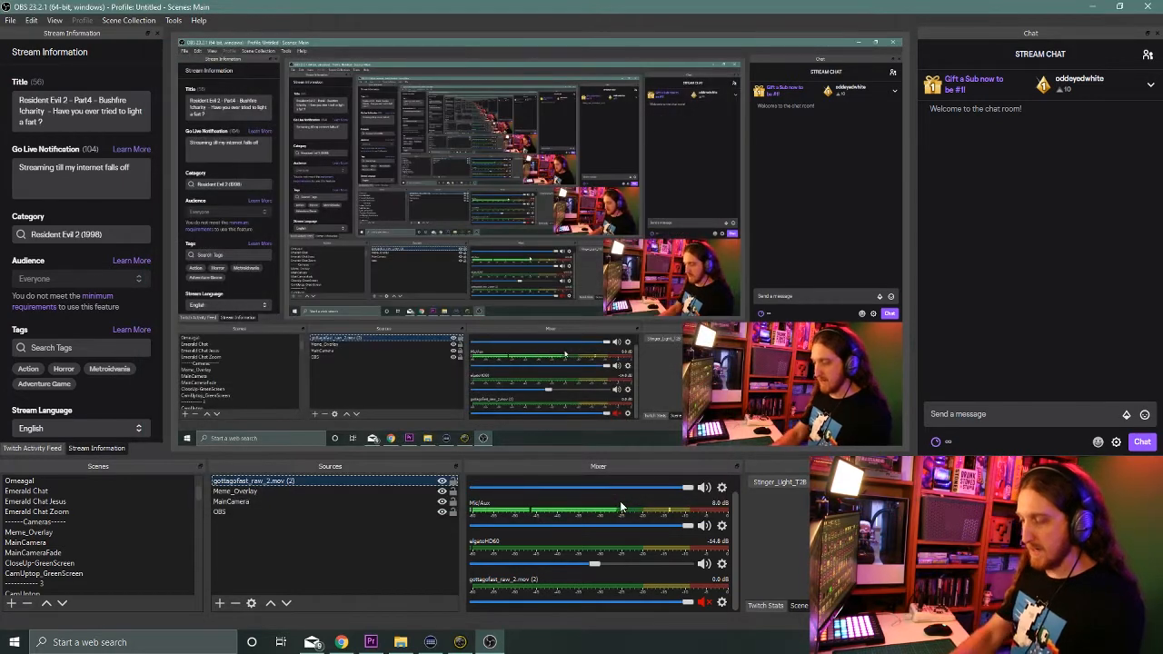
Test the assigned hotkey by hiding the gottagofast_raw_2.mov (2) source and showing it again
{"action": "key", "text": "ctrl+3"}
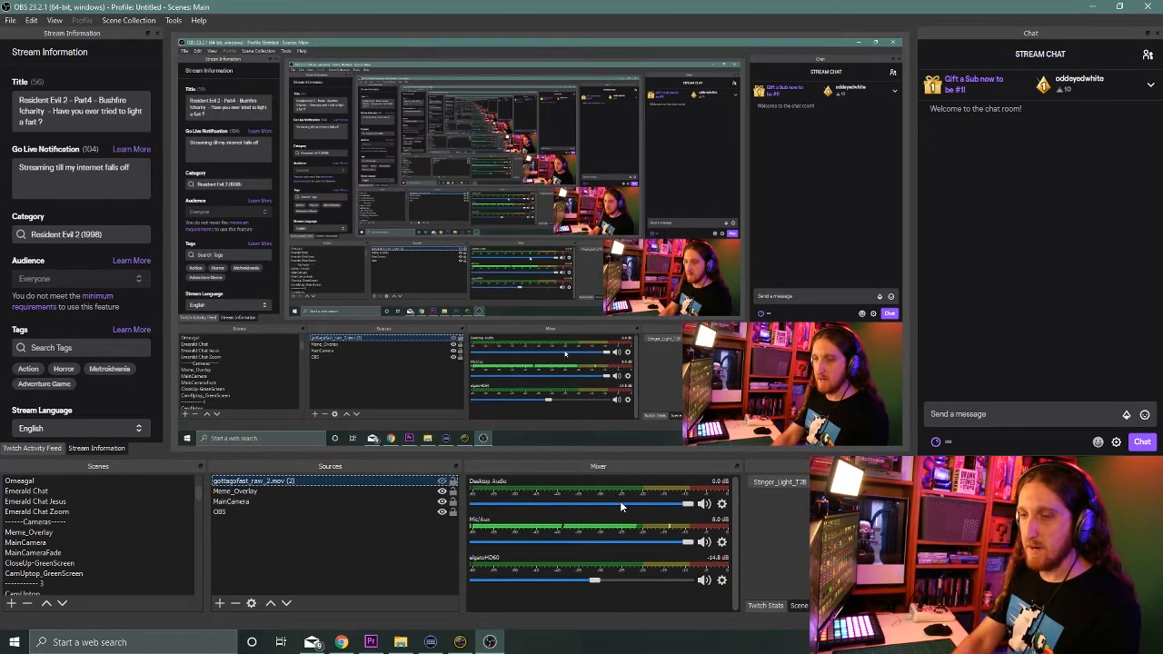
{"action": "key", "text": "ctrl+3"}
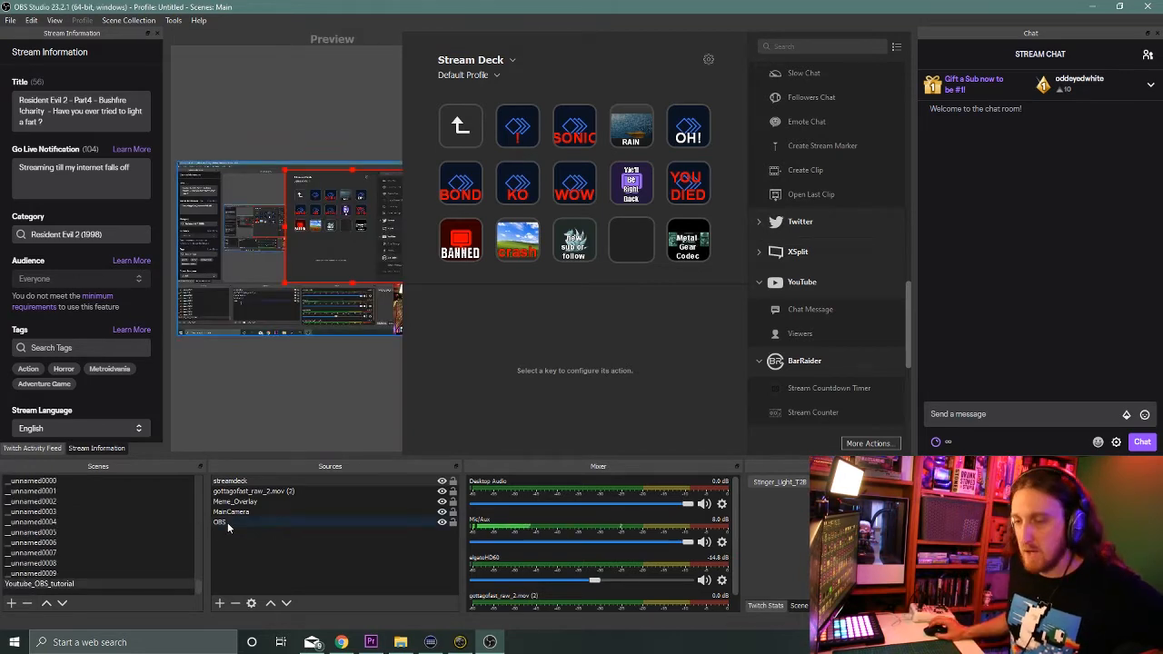
Find the Meme_Overlay scene in the scene list and open it in the preview
{"action": "scroll", "coordinate": [94, 574], "scroll_direction": "up", "scroll_amount": 10}
{"action": "scroll", "coordinate": [95, 574], "scroll_direction": "up", "scroll_amount": 4}
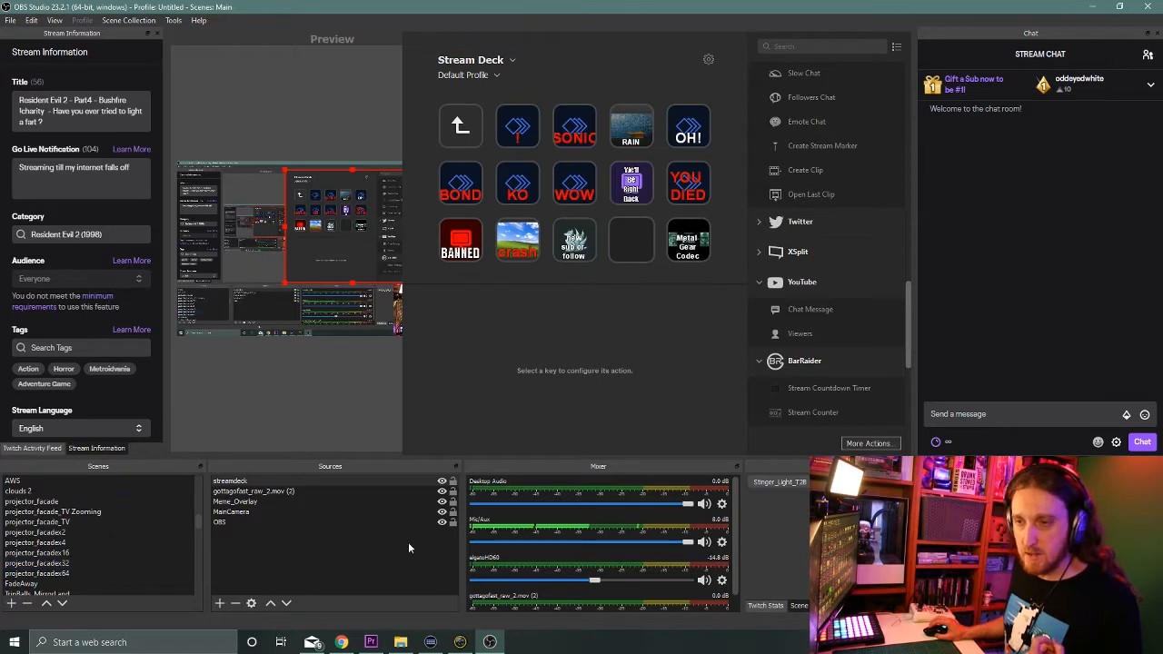
{"action": "scroll", "coordinate": [91, 540], "scroll_direction": "down", "scroll_amount": 5}
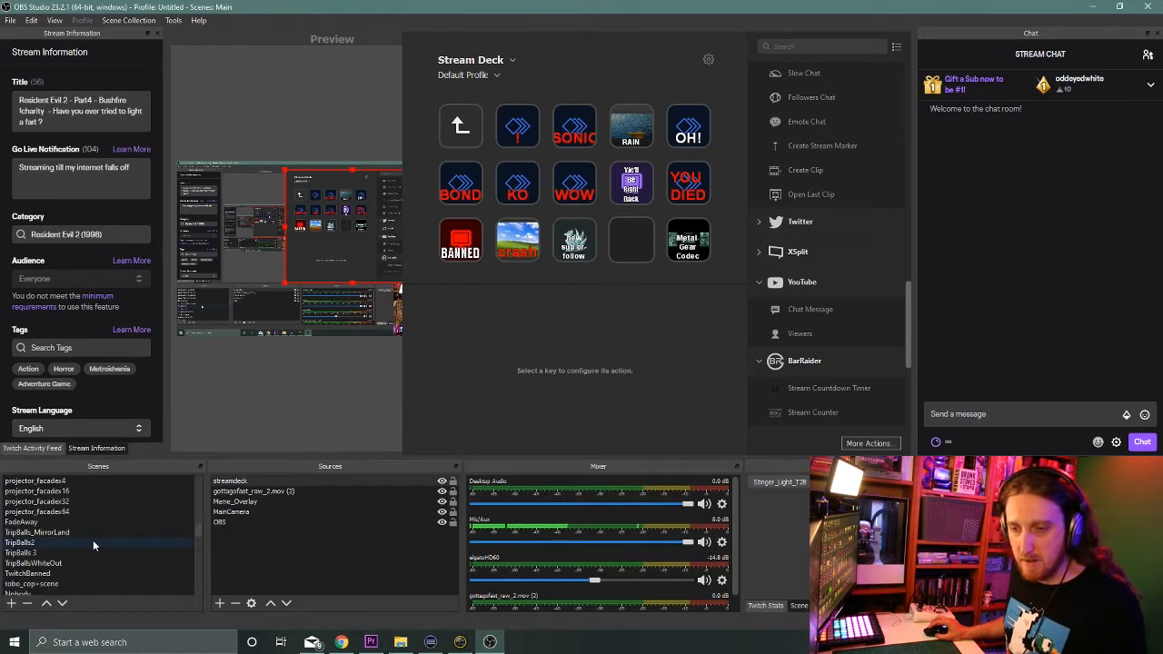
{"action": "scroll", "coordinate": [93, 539], "scroll_direction": "up", "scroll_amount": 10}
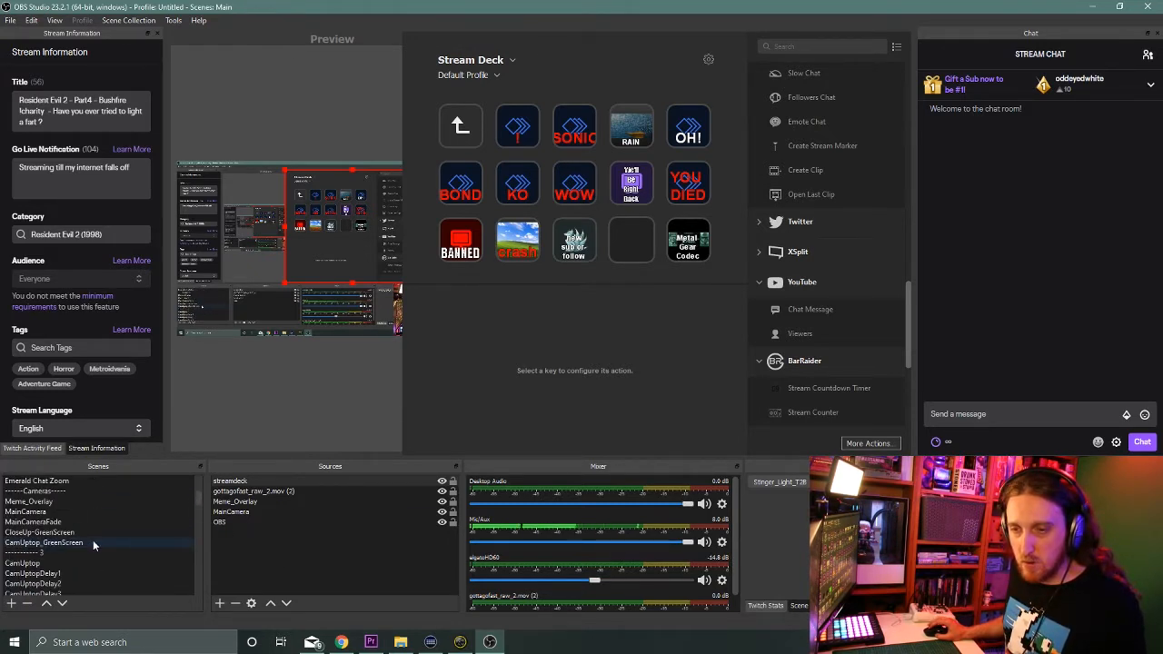
{"action": "left_click", "coordinate": [94, 532]}
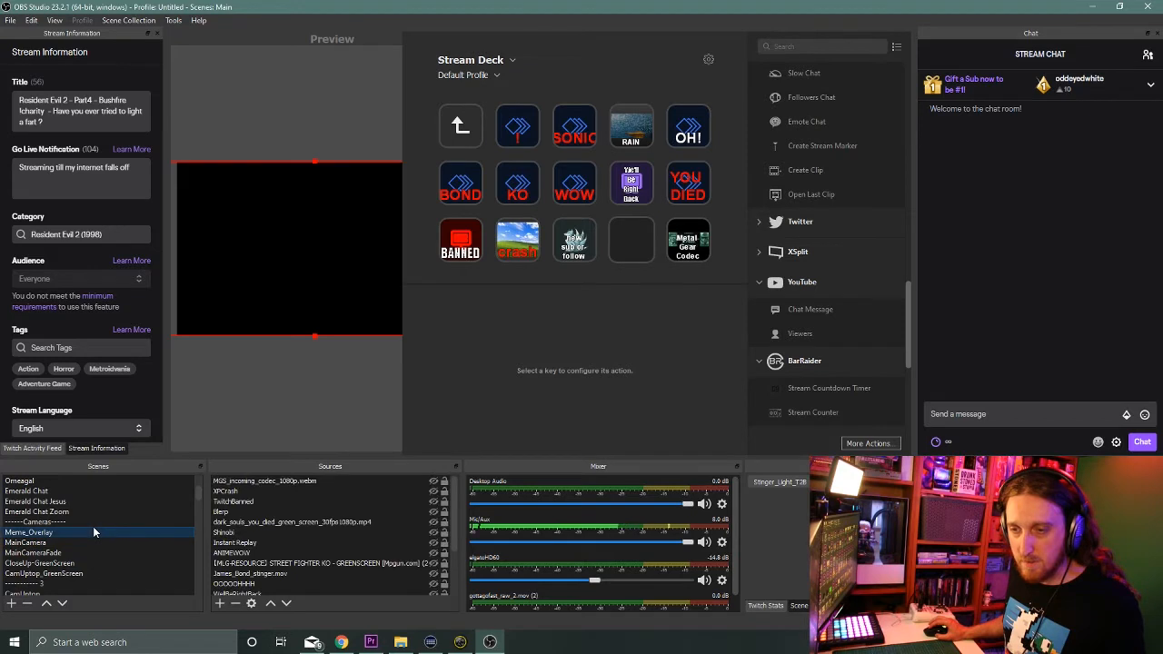
Examine the meme clip sources collected in the Meme_Overlay scene, from MGS_incoming_codec_1080p.webm through the rest of the list
{"action": "left_click", "coordinate": [281, 483]}
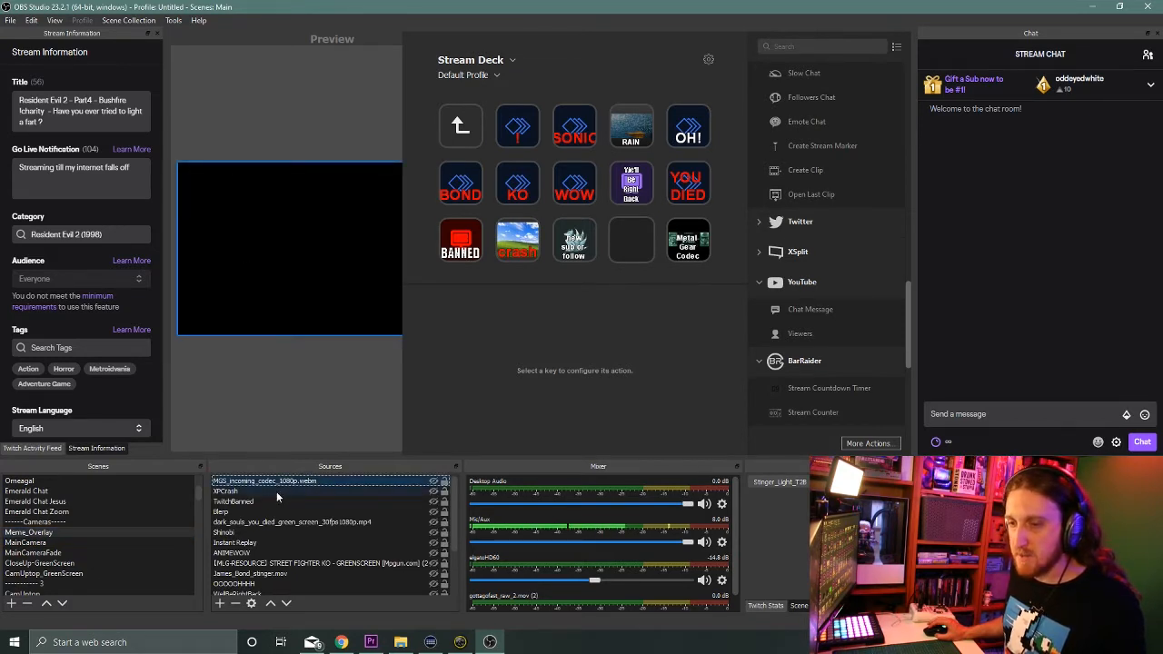
{"action": "left_click", "coordinate": [276, 491]}
{"action": "left_click", "coordinate": [276, 502]}
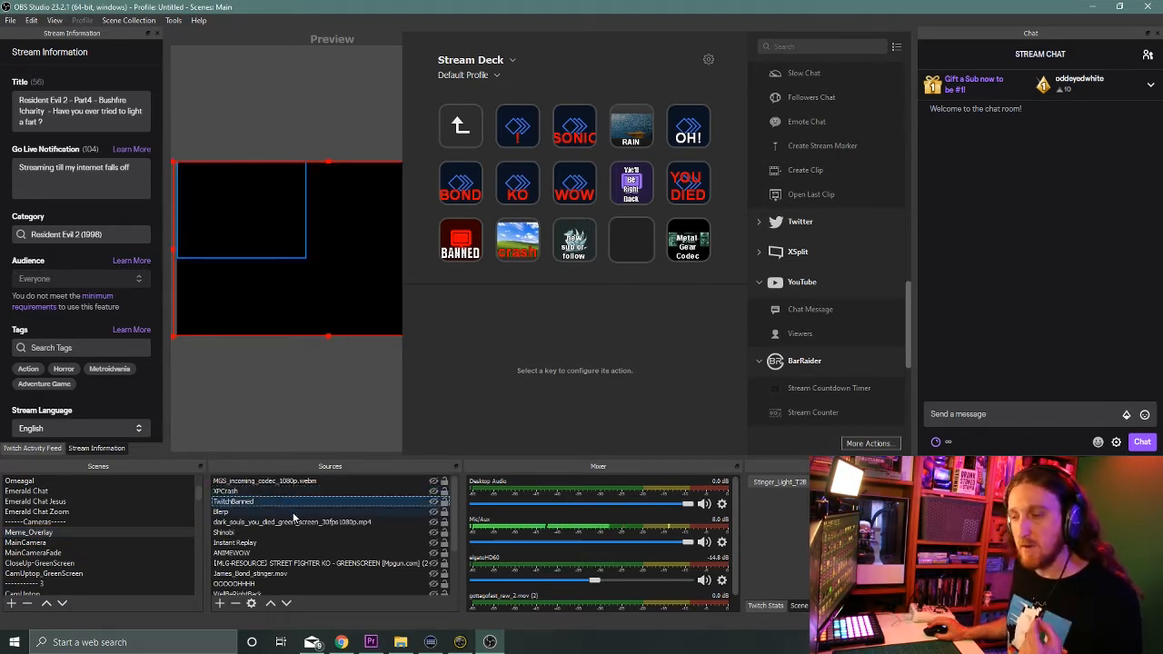
{"action": "left_click", "coordinate": [296, 512]}
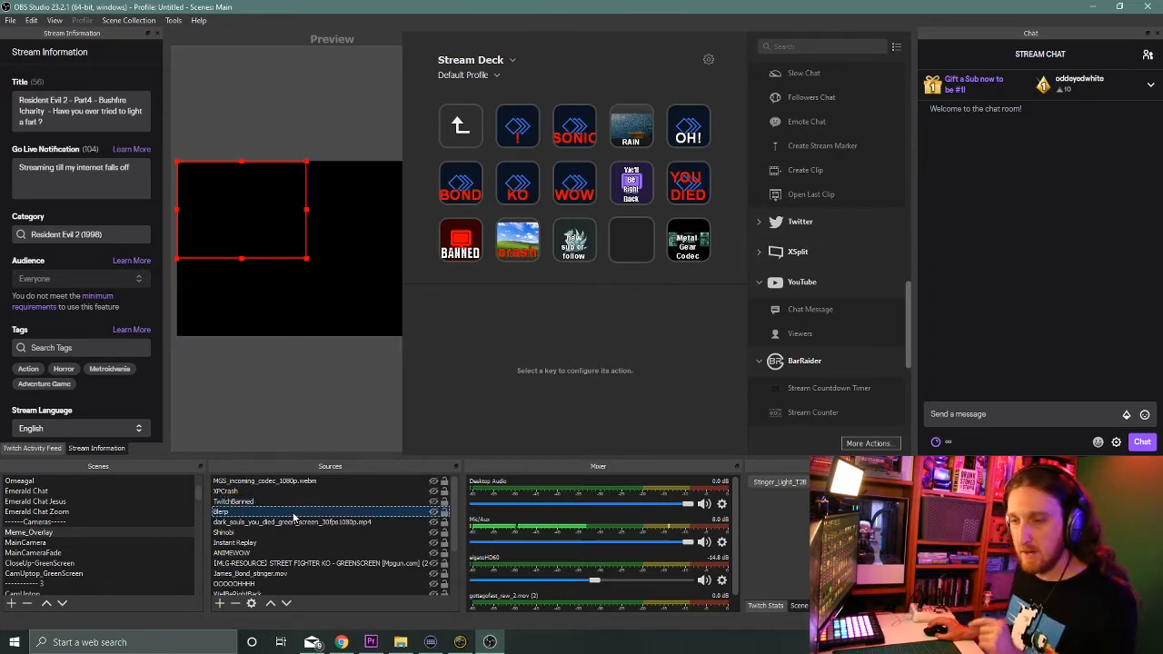
{"action": "left_click", "coordinate": [311, 524]}
{"action": "left_click", "coordinate": [309, 532]}
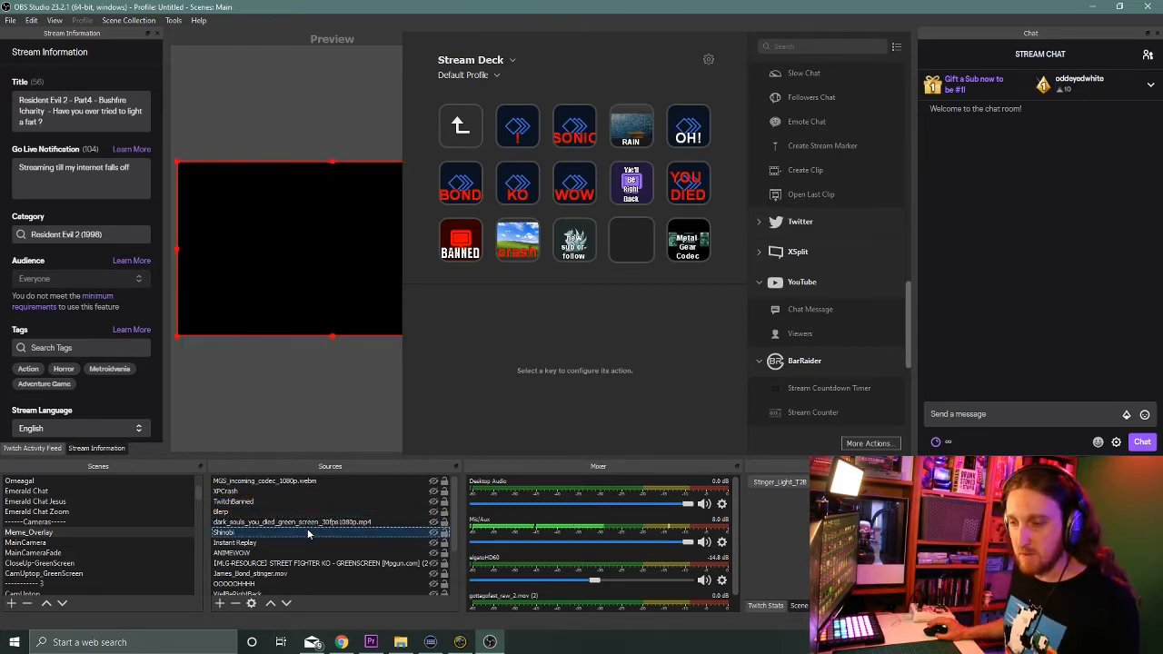
{"action": "scroll", "coordinate": [307, 528], "scroll_direction": "down", "scroll_amount": 1}
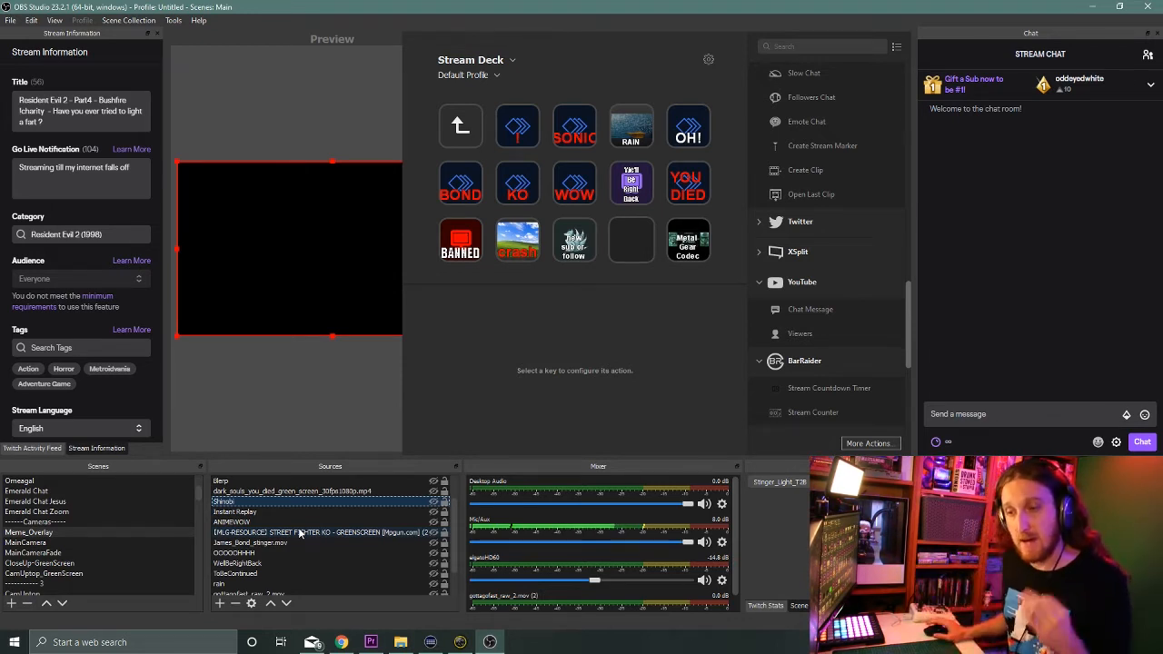
{"action": "scroll", "coordinate": [303, 530], "scroll_direction": "down", "scroll_amount": 1}
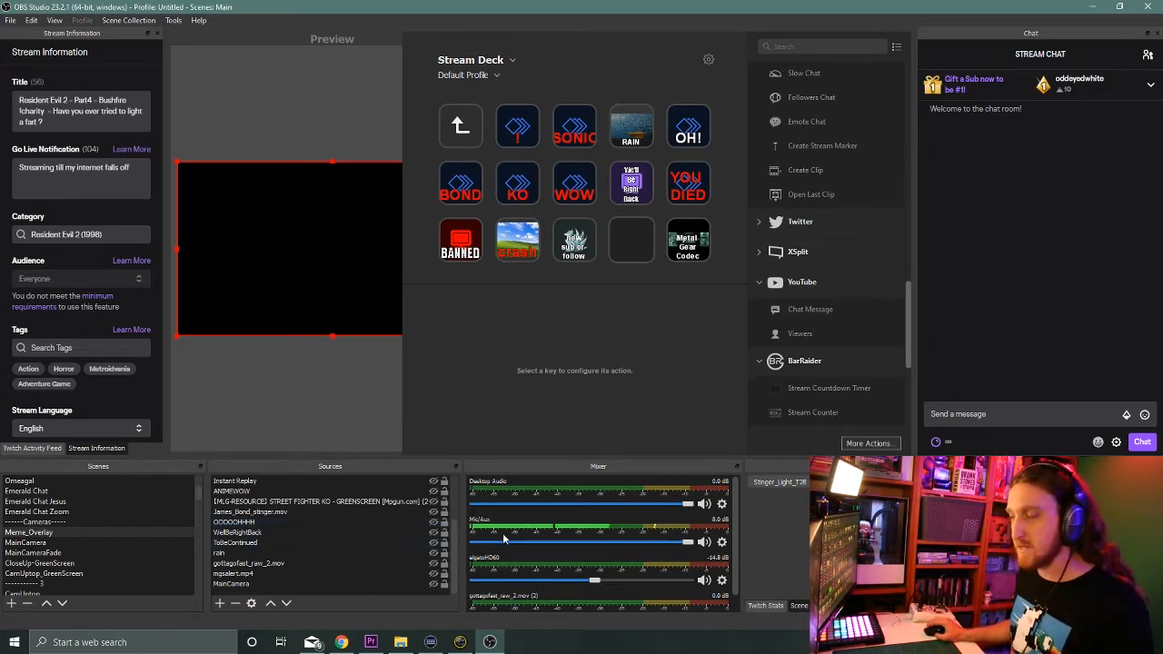
Return to the Youtube_OBS_tutorial scene and select the SONIC multi-action key in the Stream Deck app
{"action": "scroll", "coordinate": [73, 558], "scroll_direction": "down", "scroll_amount": 10}
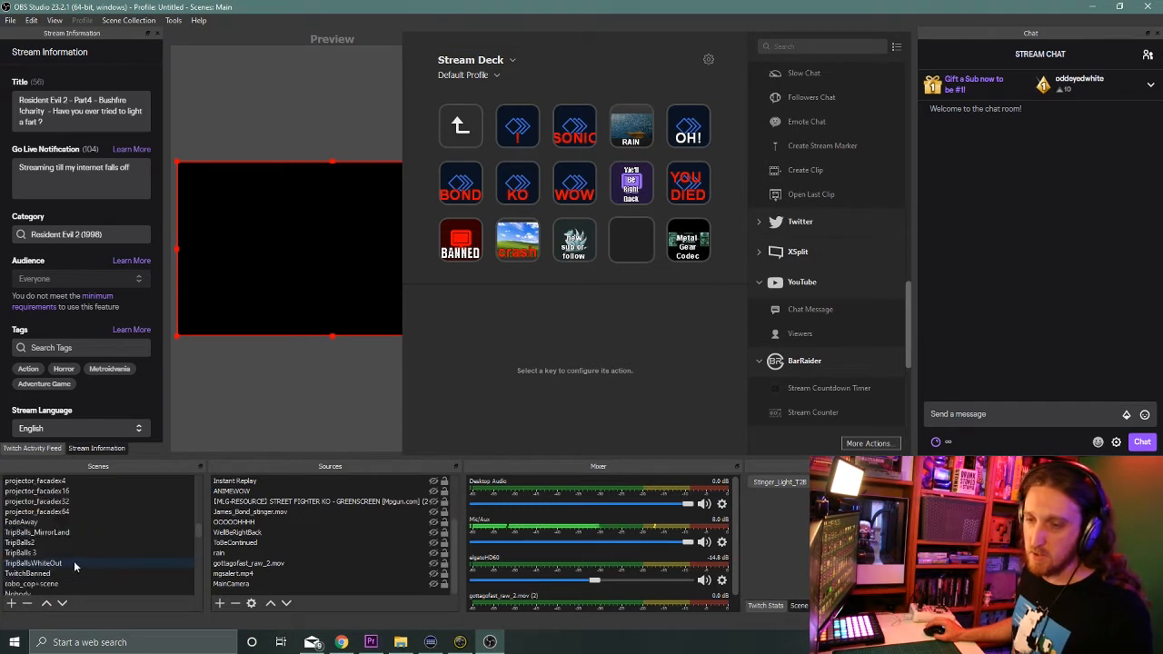
{"action": "left_click", "coordinate": [85, 582]}
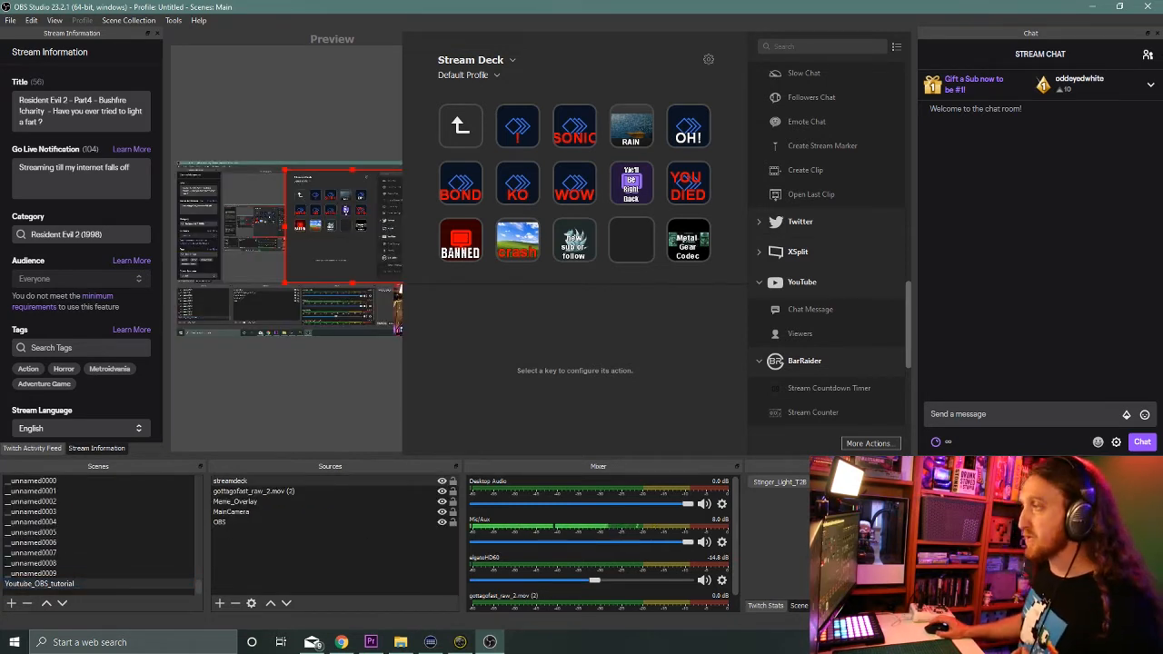
{"action": "left_click", "coordinate": [586, 134]}
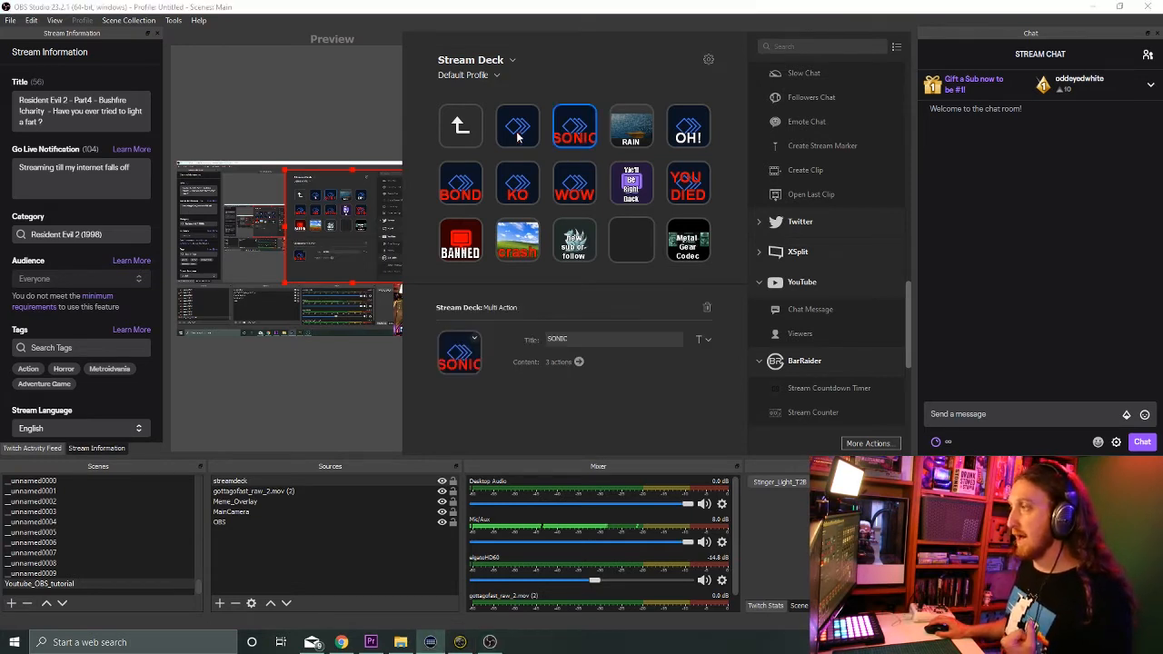
Inspect the delay and the first OBS source action inside the SONIC multi-action, and return to the key grid
{"action": "double_click", "coordinate": [585, 133]}
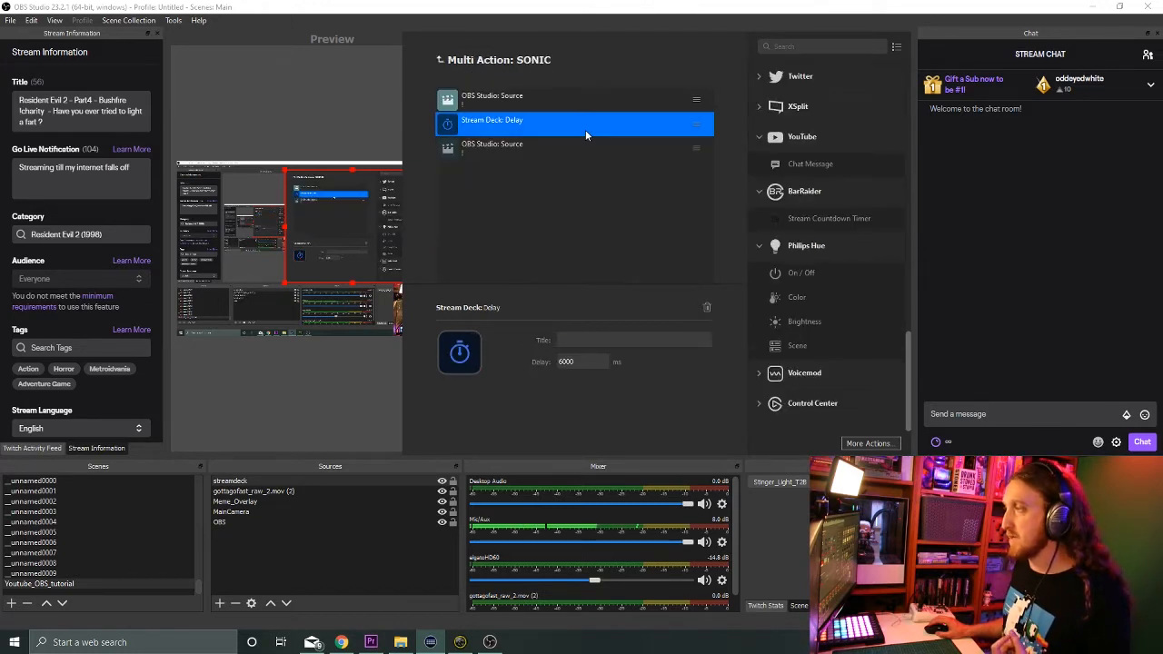
{"action": "left_click", "coordinate": [506, 102]}
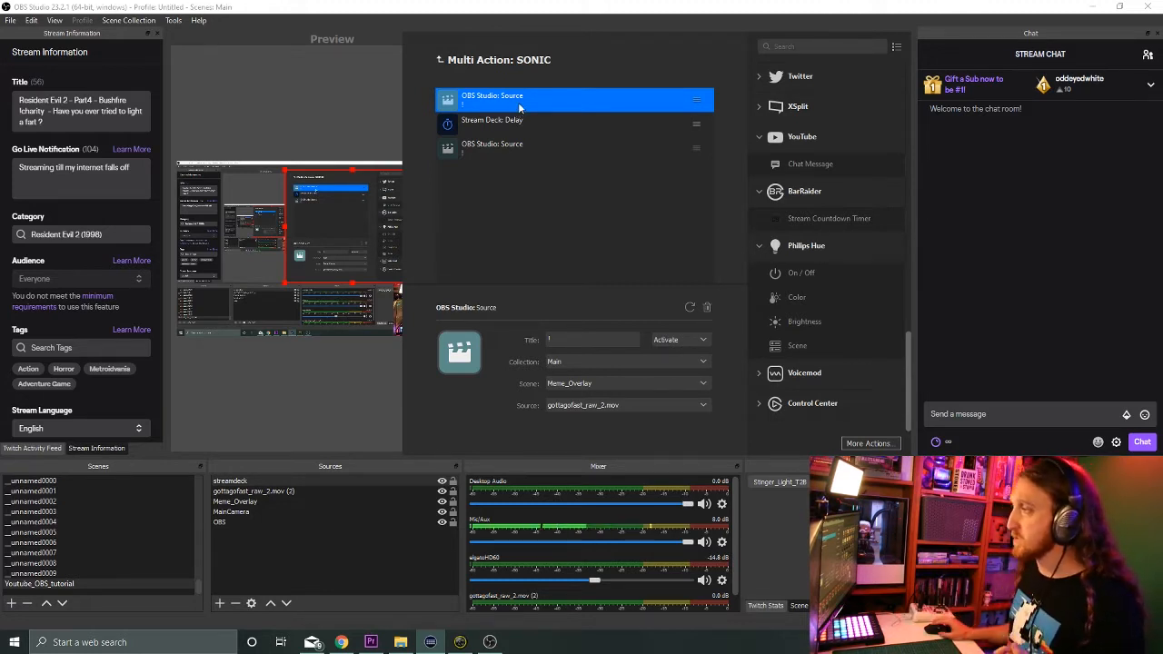
{"action": "left_click", "coordinate": [440, 61]}
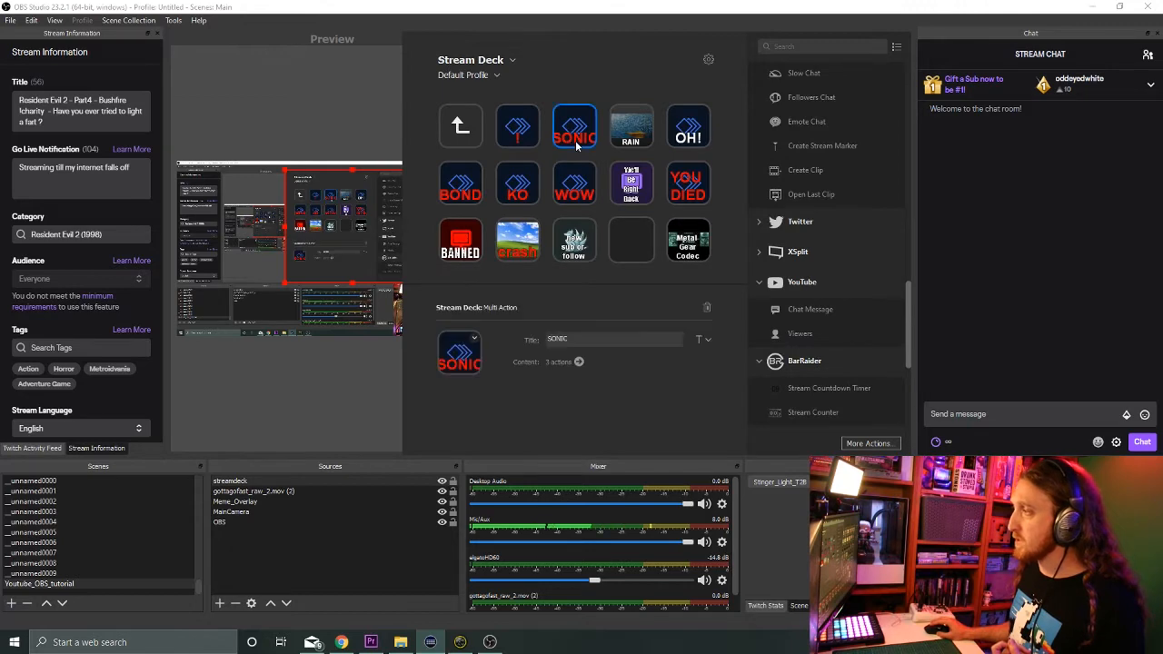
Locate the Multi Action entry among the Stream Deck actions and recheck the action sequence of the SONIC key
{"action": "scroll", "coordinate": [848, 279], "scroll_direction": "up", "scroll_amount": 5}
{"action": "scroll", "coordinate": [837, 264], "scroll_direction": "up", "scroll_amount": 1}
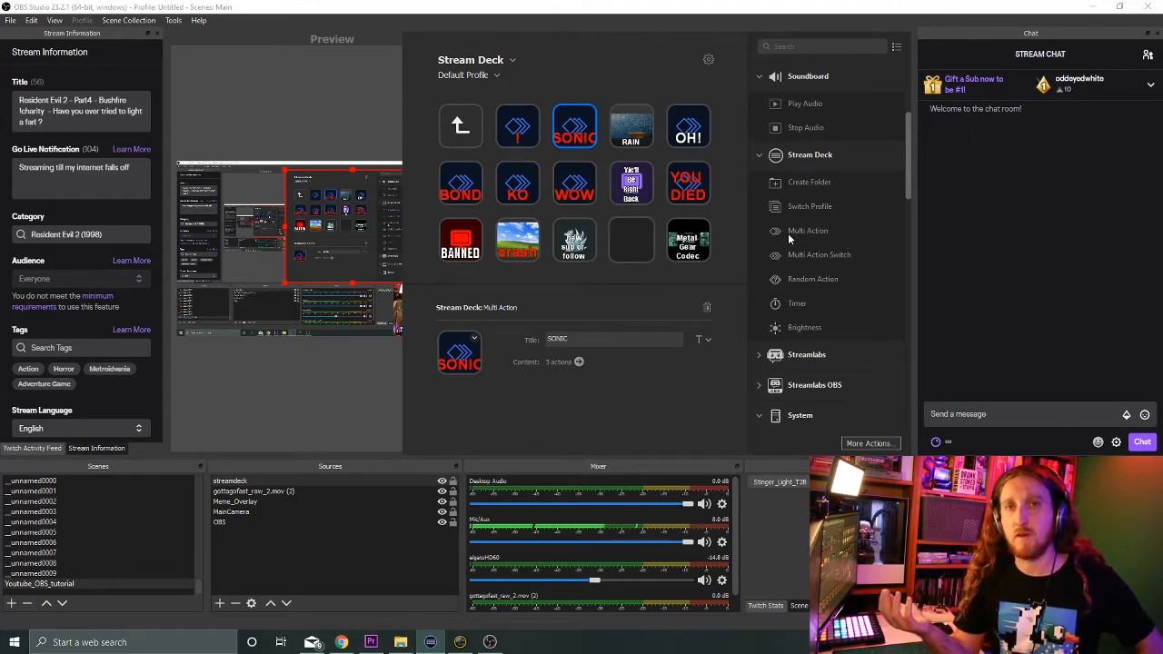
{"action": "scroll", "coordinate": [835, 258], "scroll_direction": "up", "scroll_amount": 1}
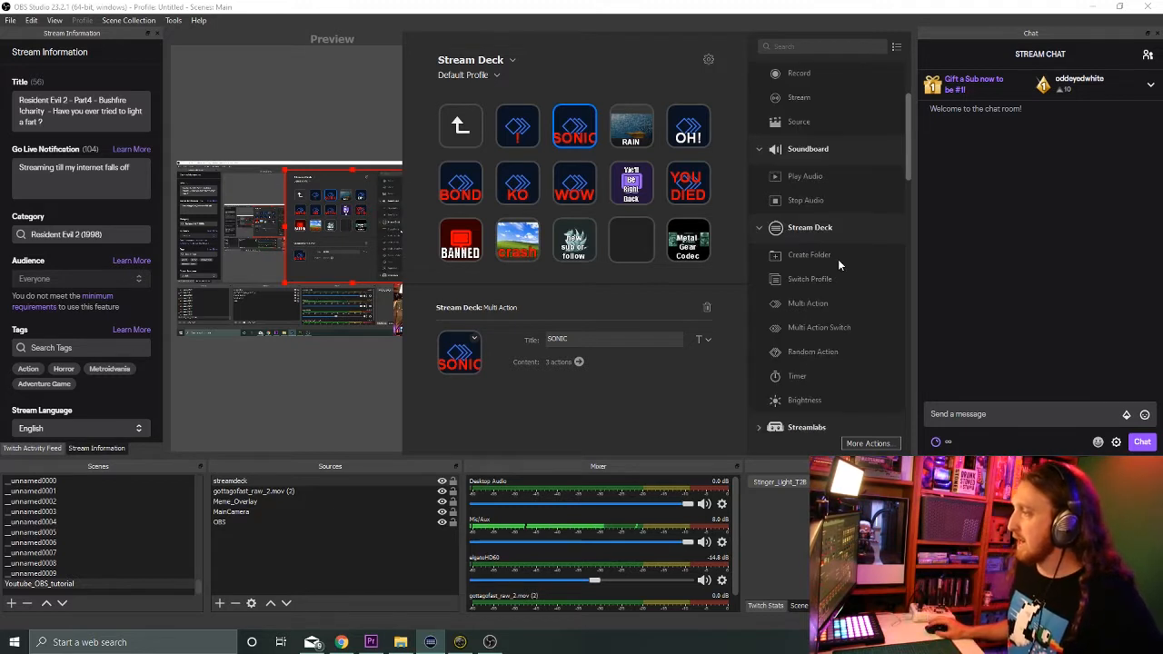
{"action": "scroll", "coordinate": [837, 268], "scroll_direction": "down", "scroll_amount": 1}
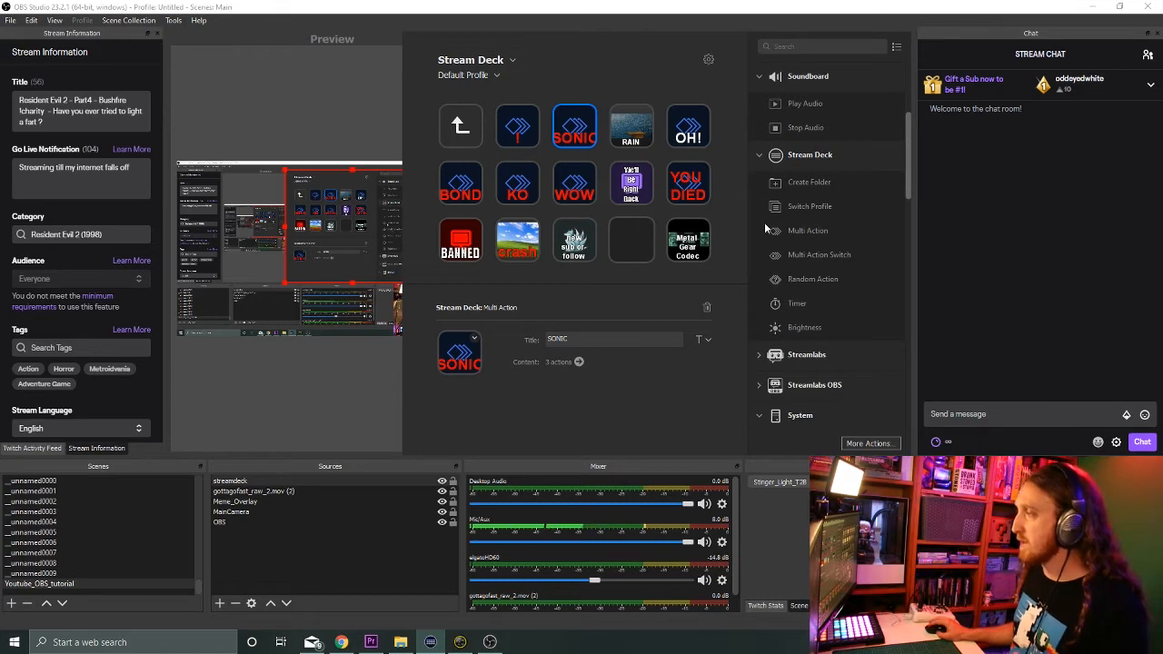
{"action": "double_click", "coordinate": [588, 129]}
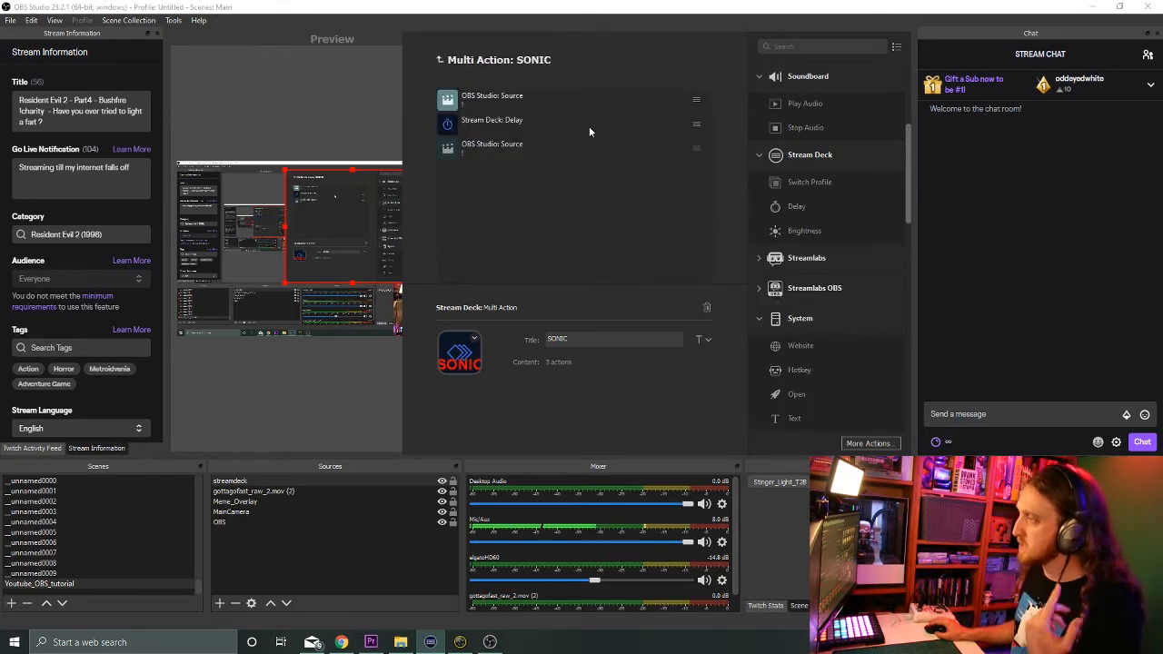
{"action": "left_click", "coordinate": [439, 61]}
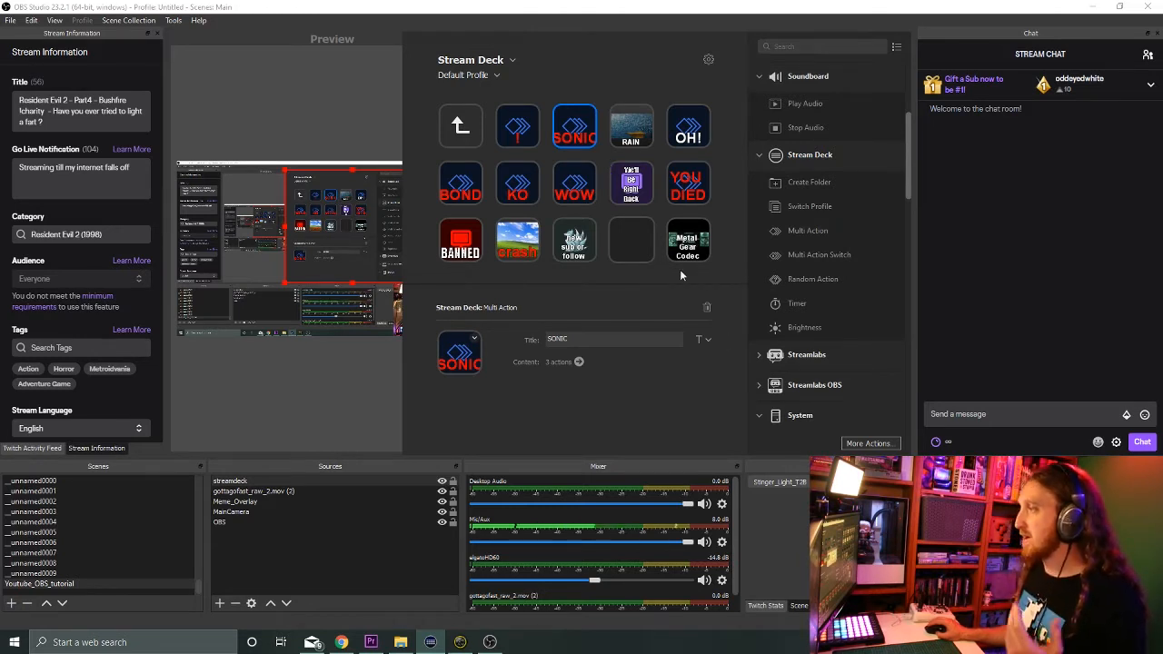
Delete the SONIC key and place a new Multi Action in its empty slot
{"action": "key", "text": "Delete"}
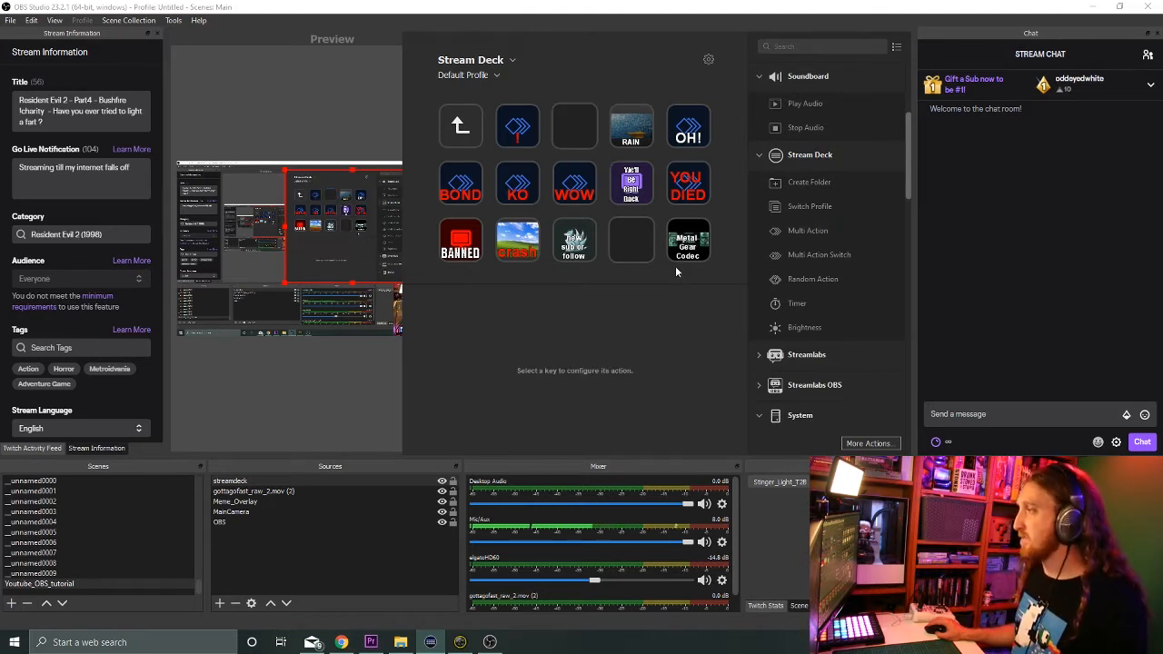
{"action": "left_click", "coordinate": [587, 143]}
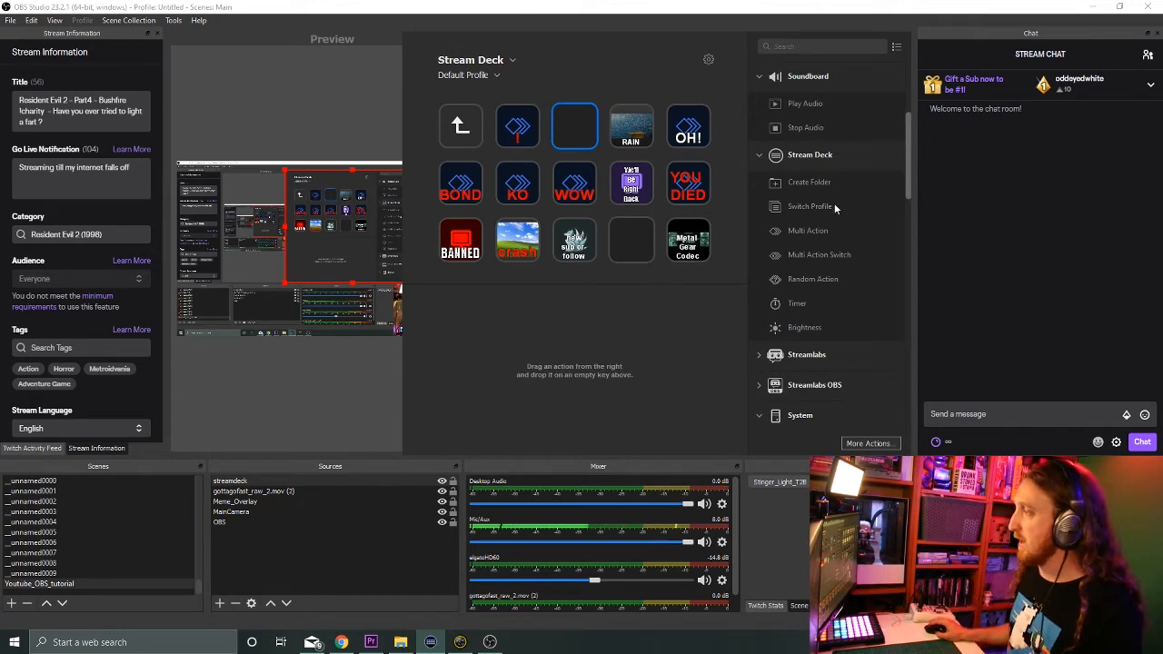
{"action": "left_click_drag", "start_coordinate": [819, 235], "coordinate": [578, 131]}
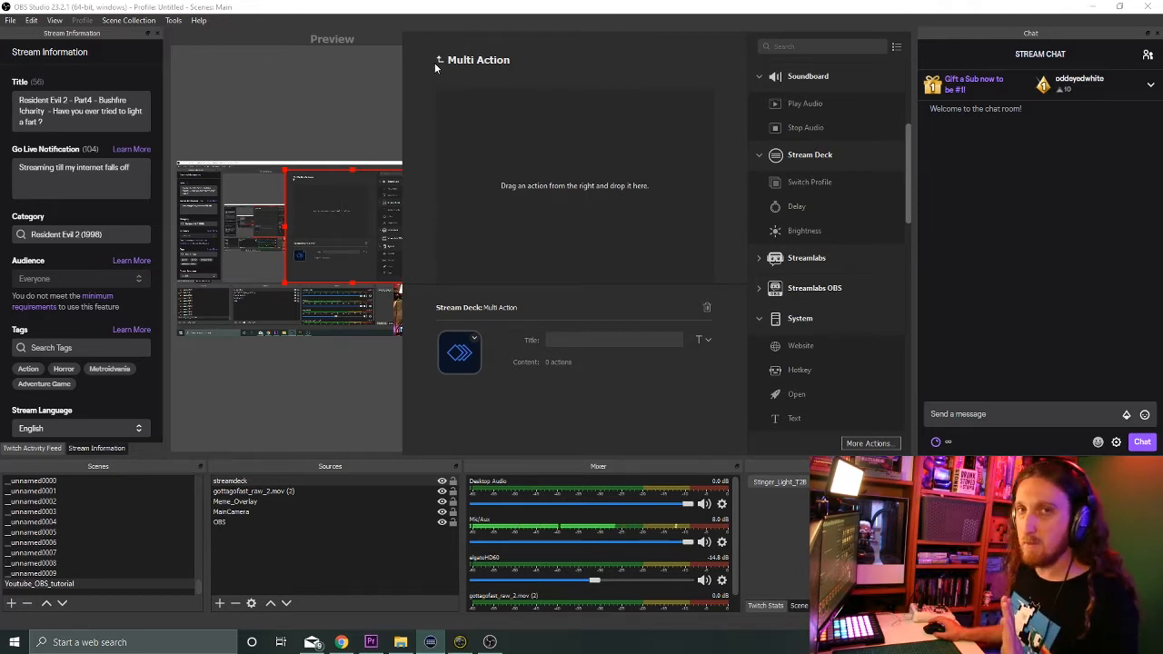
Title the new multi-action SANIC and make its title text red
{"action": "left_click", "coordinate": [588, 346]}
{"action": "type", "text": "SANIC"}
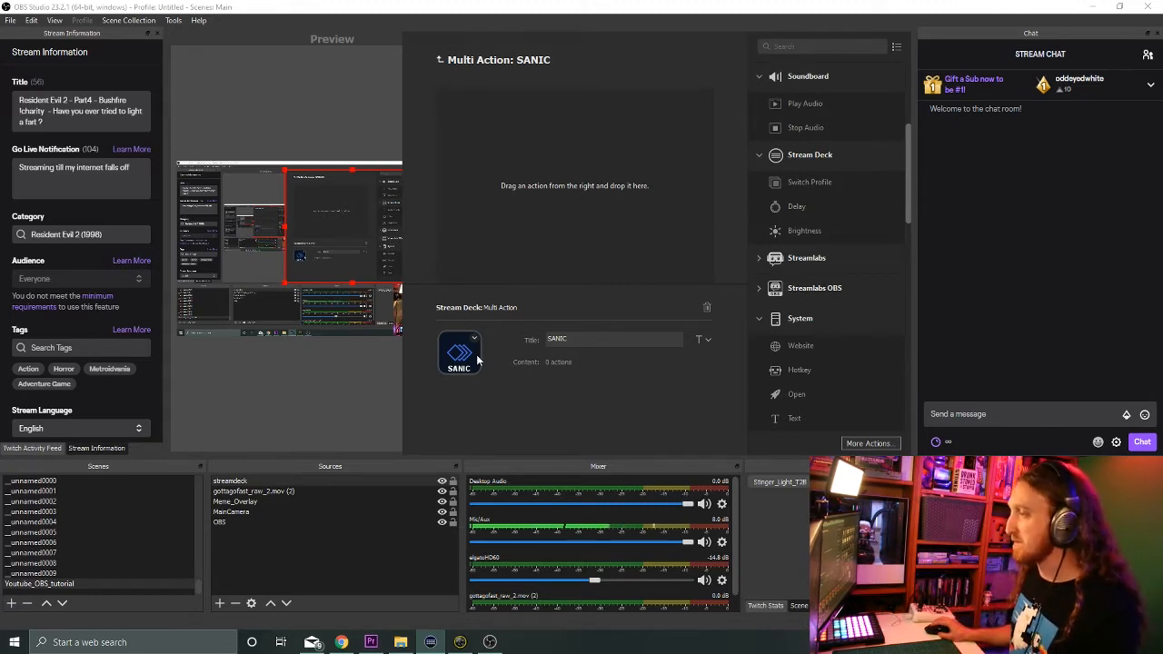
{"action": "left_click", "coordinate": [648, 342]}
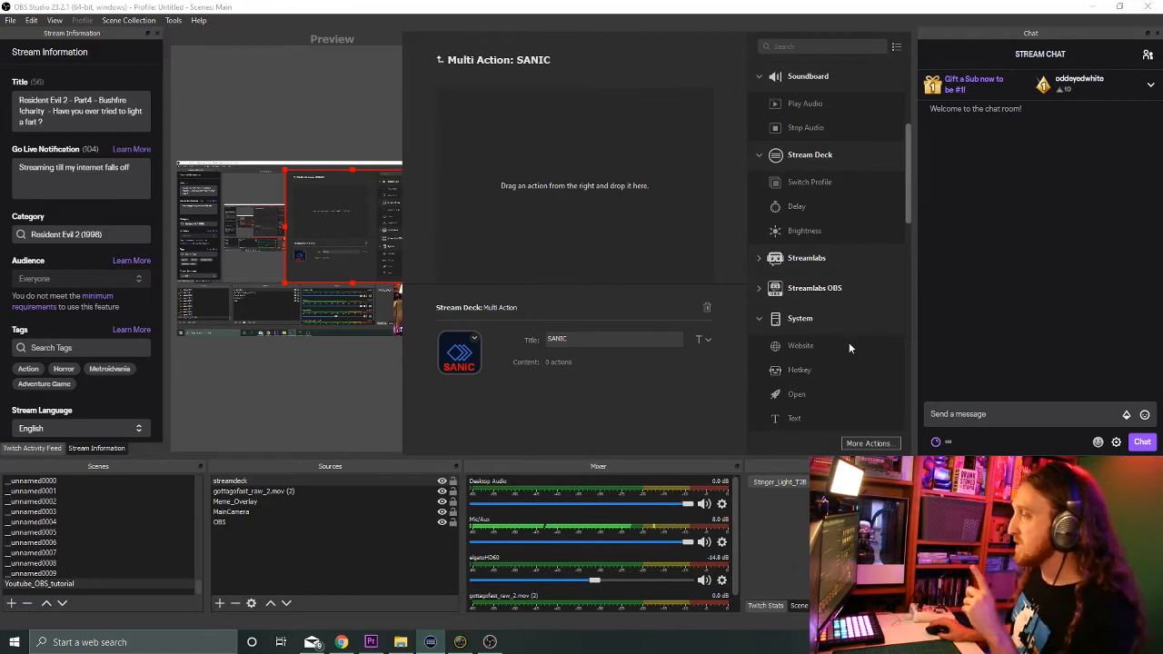
Add an OBS Studio Source action that activates gottagofast_raw_2.mov in the Meme_Overlay scene of the Main collection
{"action": "scroll", "coordinate": [823, 219], "scroll_direction": "up", "scroll_amount": 4}
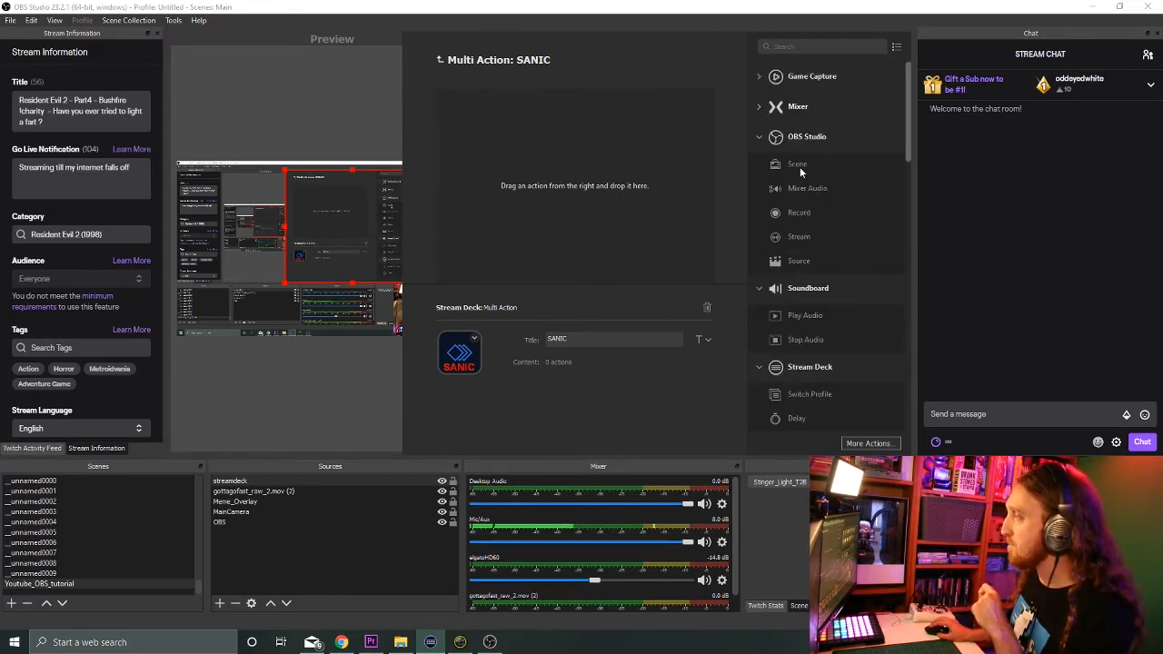
{"action": "left_click_drag", "start_coordinate": [807, 258], "coordinate": [504, 131]}
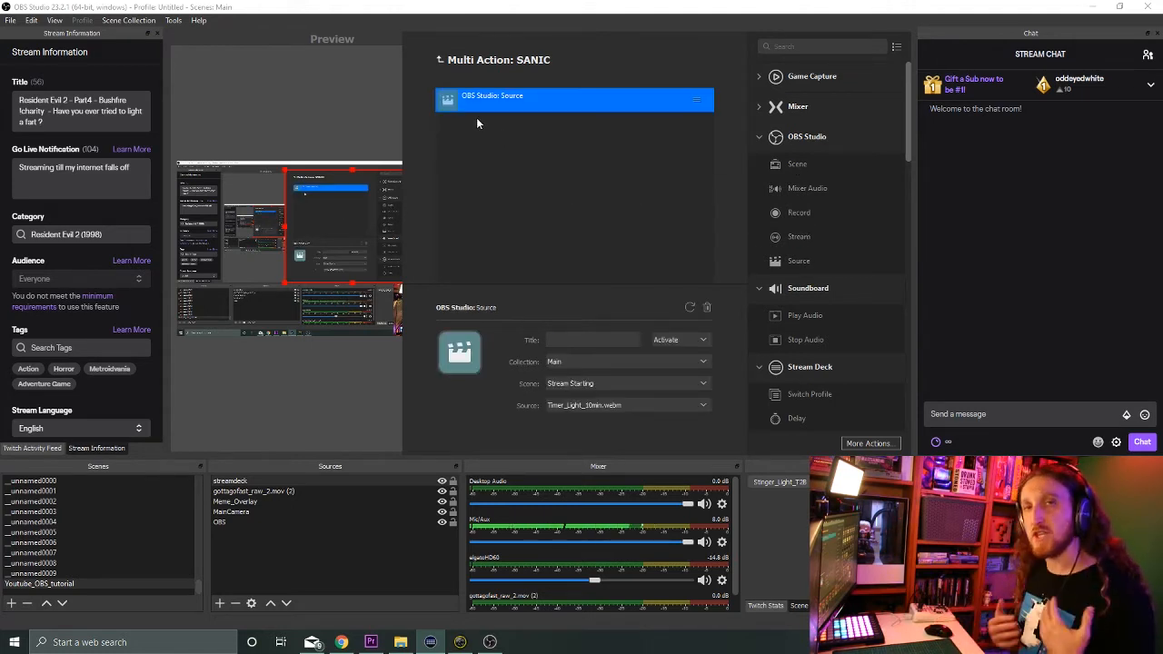
{"action": "left_click", "coordinate": [584, 339]}
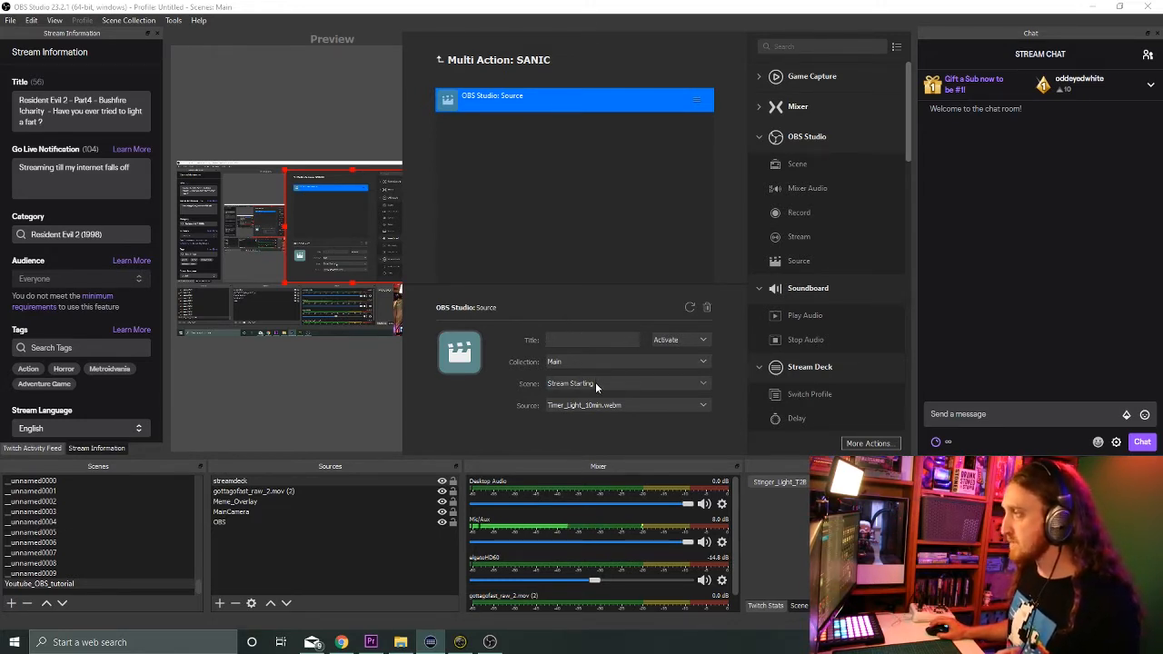
{"action": "left_click", "coordinate": [599, 119]}
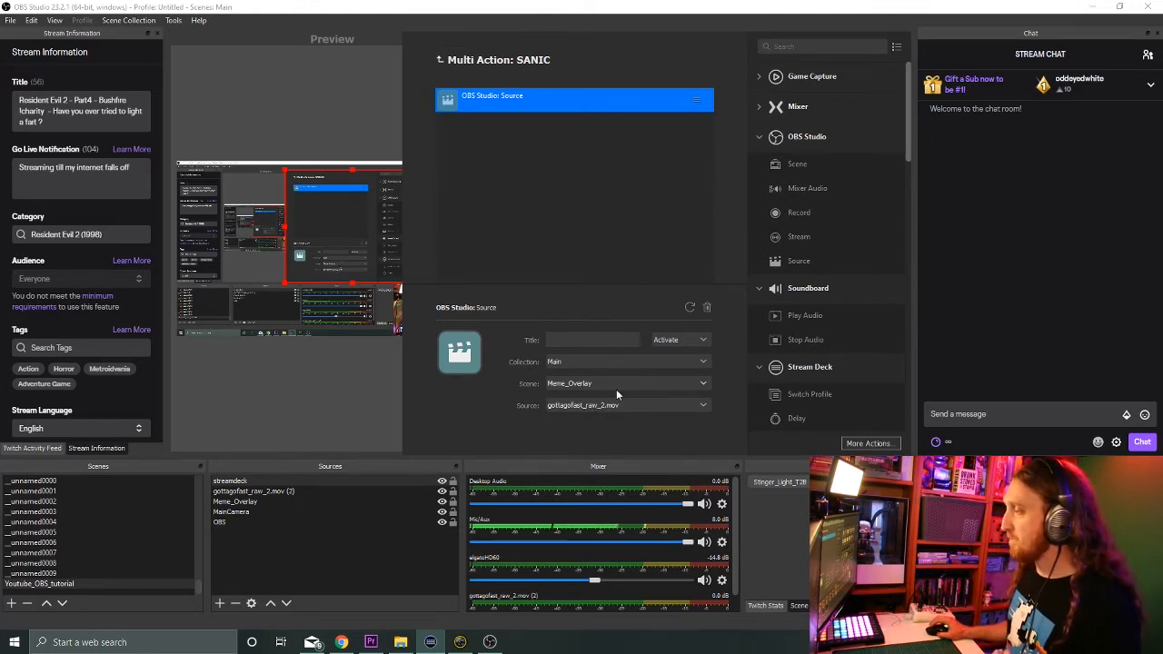
{"action": "left_click", "coordinate": [642, 166]}
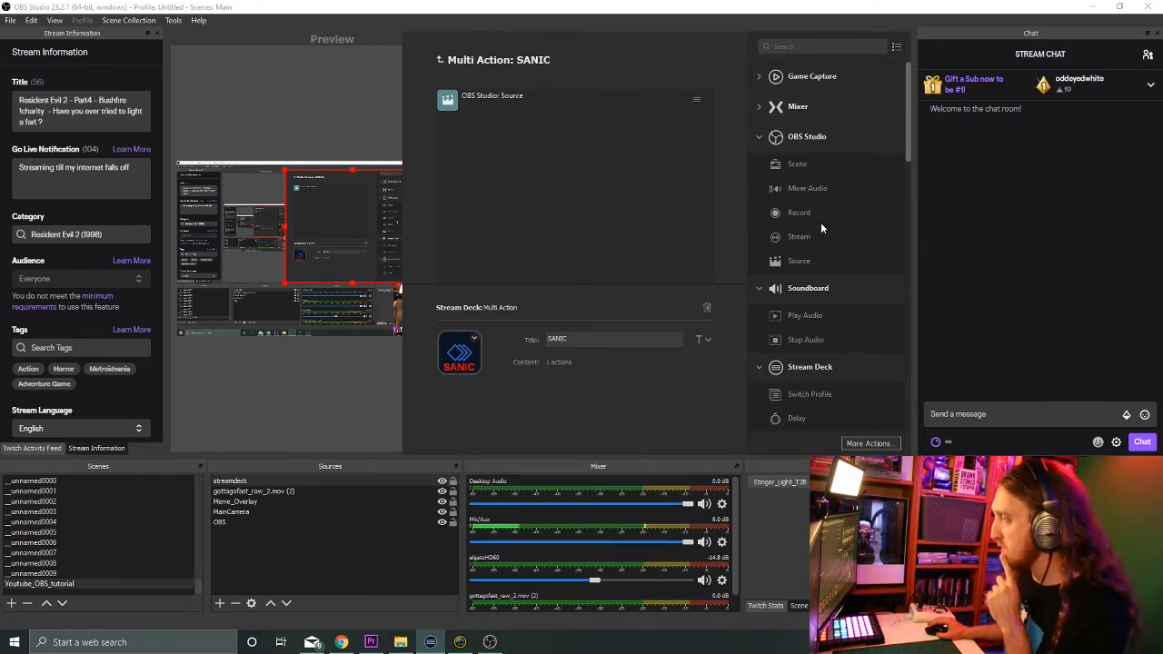
Add a Delay action after the source action and set its delay to 5000 ms
{"action": "scroll", "coordinate": [833, 268], "scroll_direction": "down", "scroll_amount": 4}
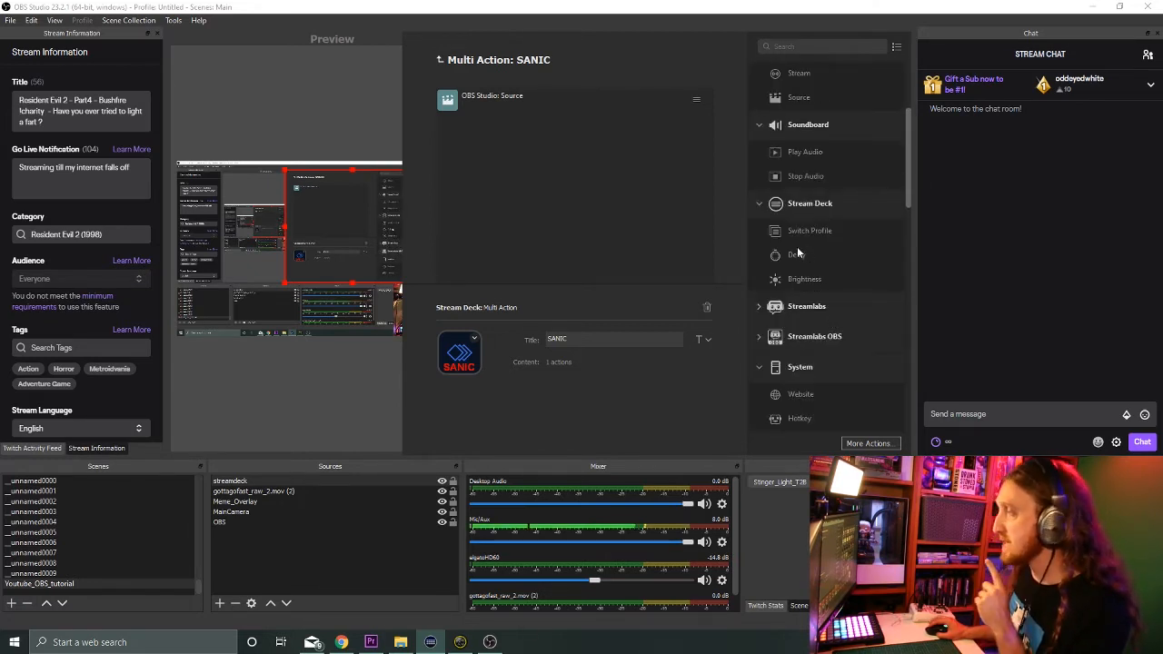
{"action": "left_click_drag", "start_coordinate": [806, 252], "coordinate": [478, 135]}
{"action": "double_click", "coordinate": [586, 360]}
{"action": "type", "text": "4000"}
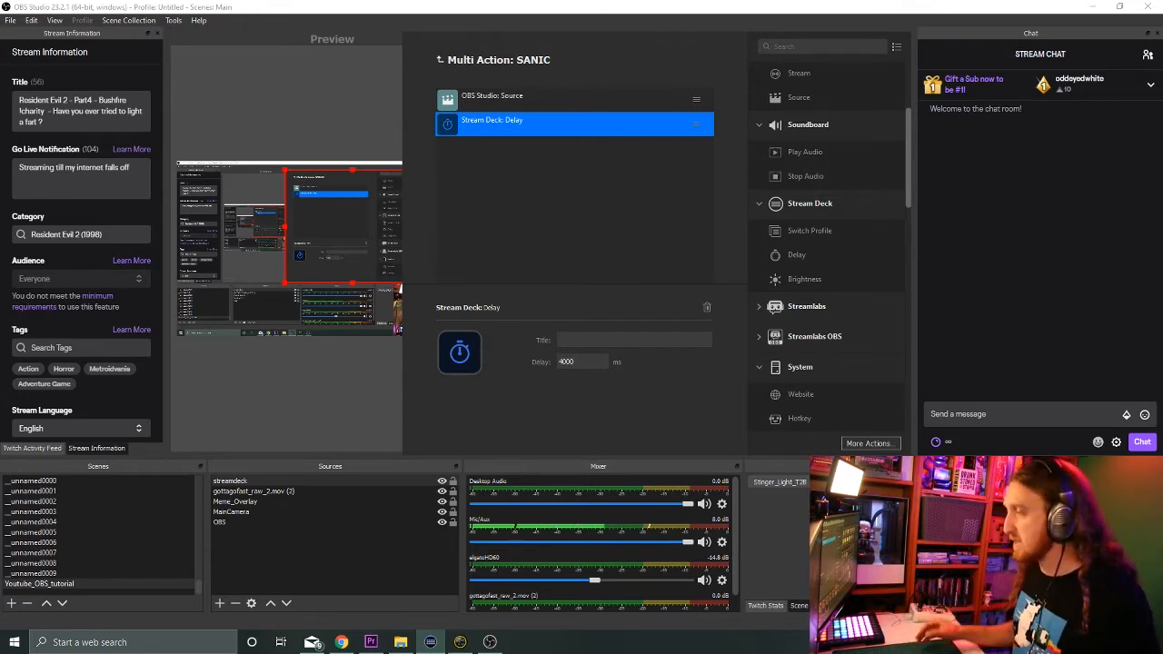
{"action": "left_click_drag", "start_coordinate": [586, 362], "coordinate": [559, 361]}
{"action": "type", "text": "5000"}
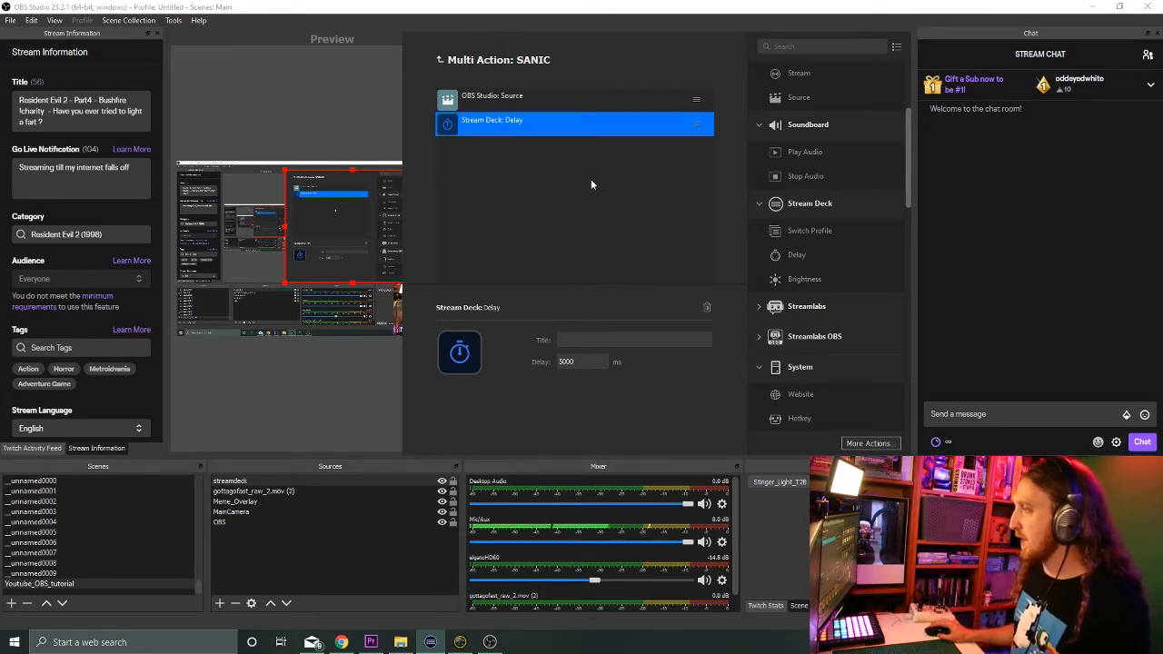
Add a second OBS Source action after the delay that deactivates gottagofast_raw_2.mov in Meme_Overlay, and review all three actions
{"action": "scroll", "coordinate": [826, 244], "scroll_direction": "up", "scroll_amount": 3}
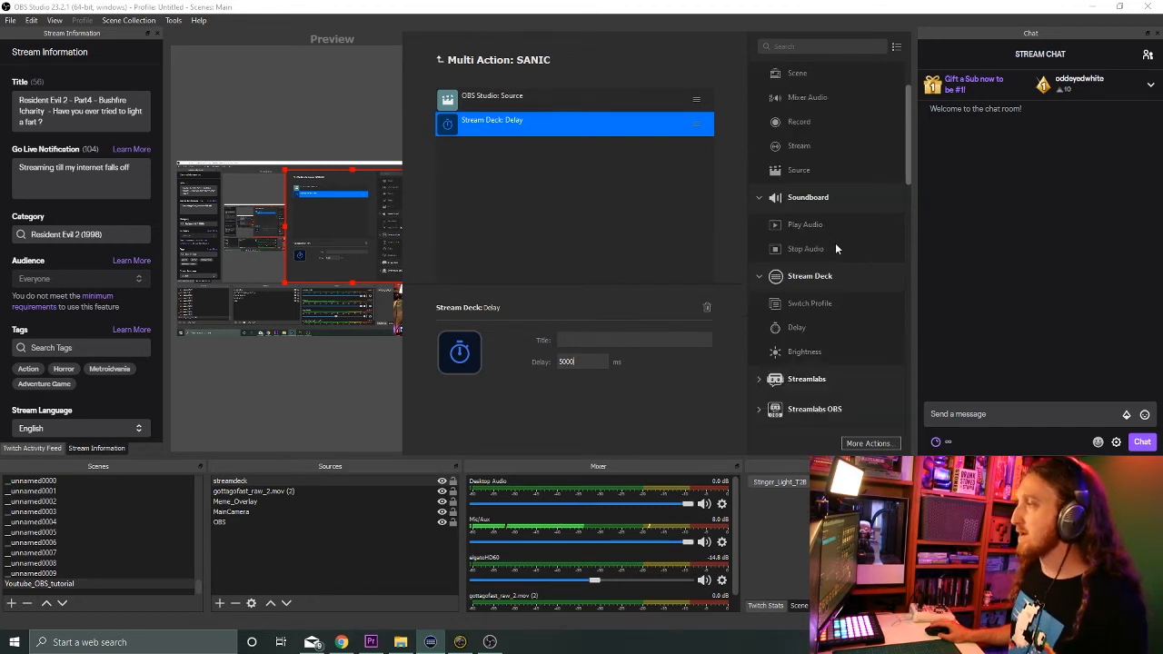
{"action": "left_click_drag", "start_coordinate": [793, 266], "coordinate": [534, 227]}
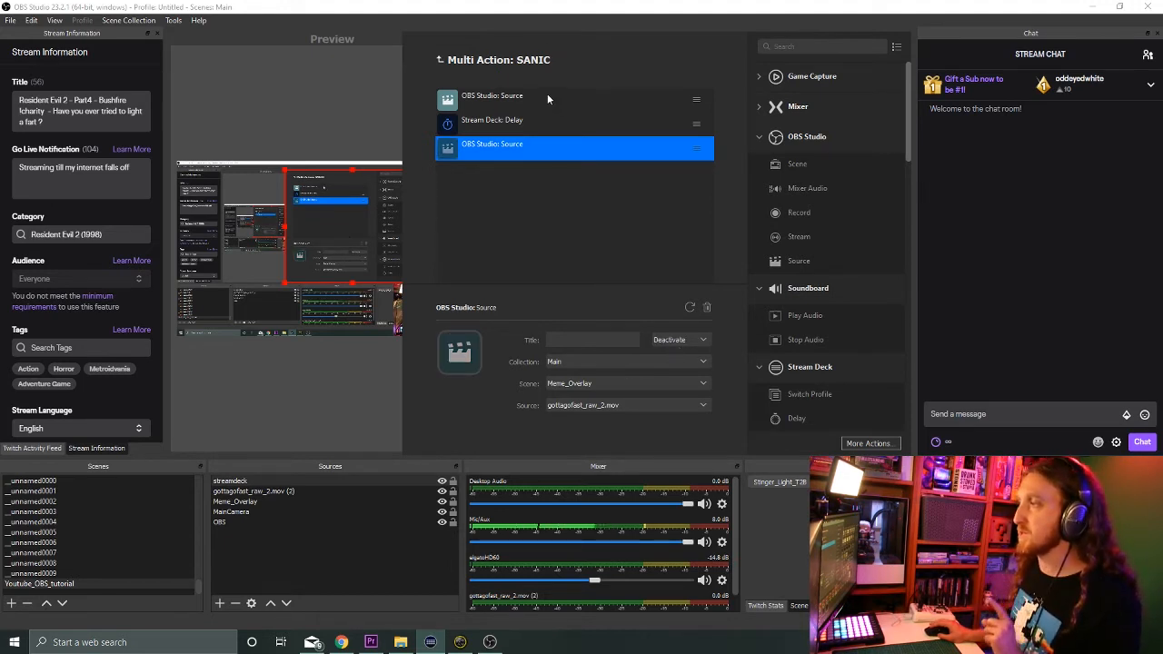
{"action": "left_click", "coordinate": [547, 95]}
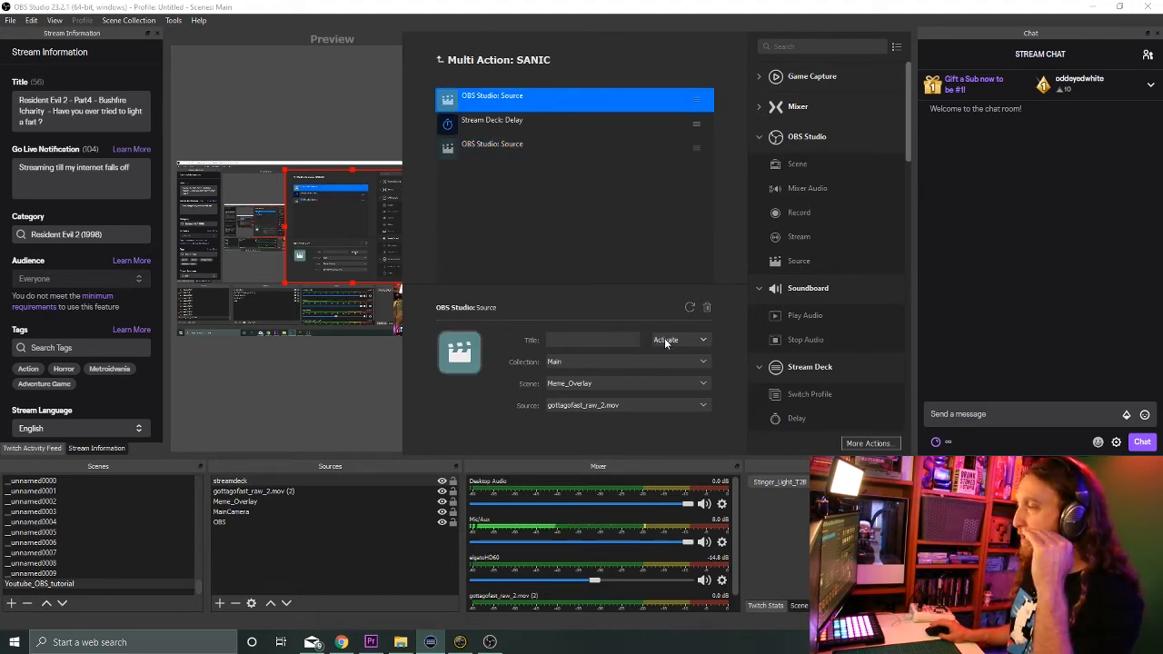
{"action": "left_click", "coordinate": [498, 122]}
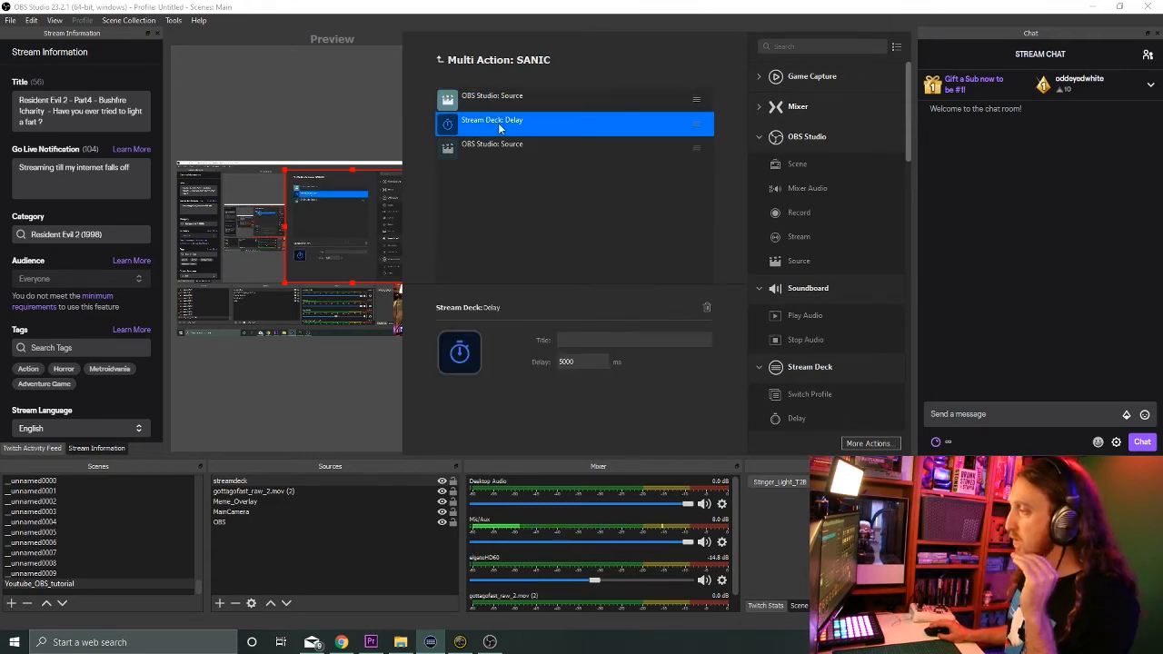
{"action": "left_click", "coordinate": [532, 147]}
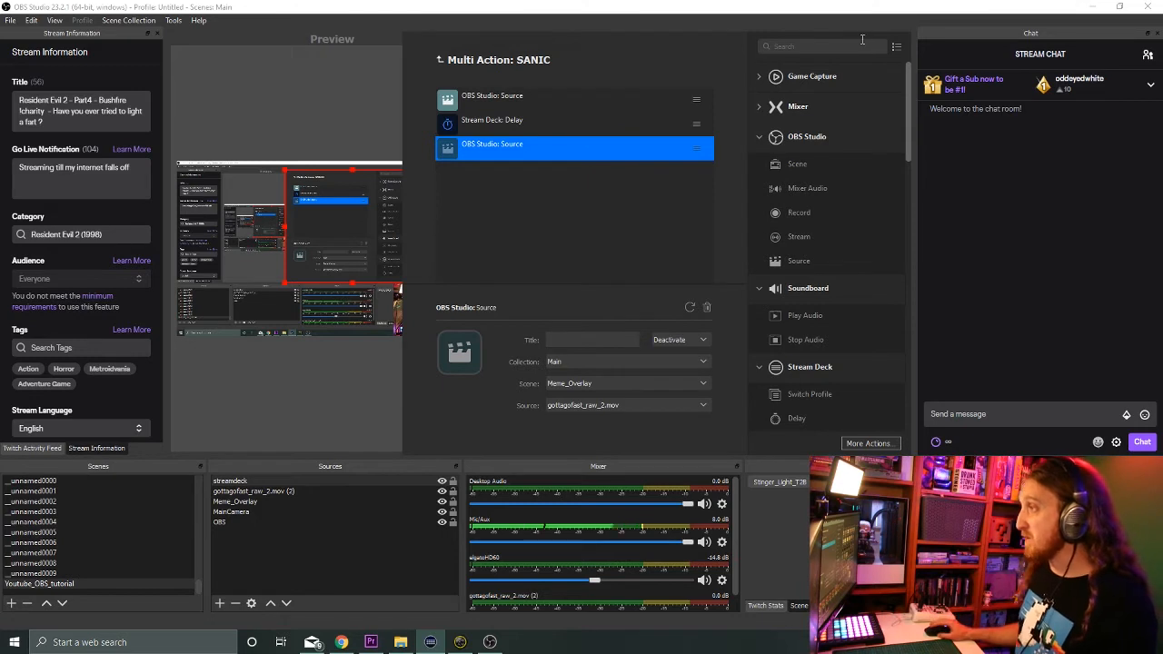
Select the Meme_Overlay source in OBS, and return to the Stream Deck key grid to select the SANIC key
{"action": "left_click", "coordinate": [900, 32]}
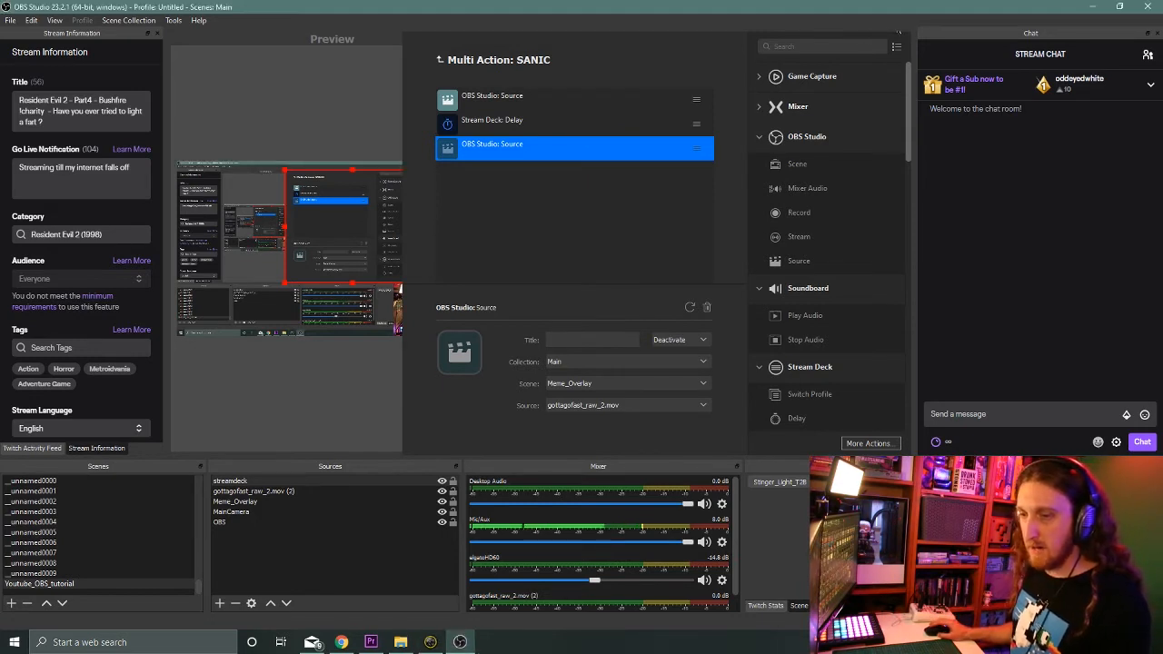
{"action": "left_click", "coordinate": [340, 503]}
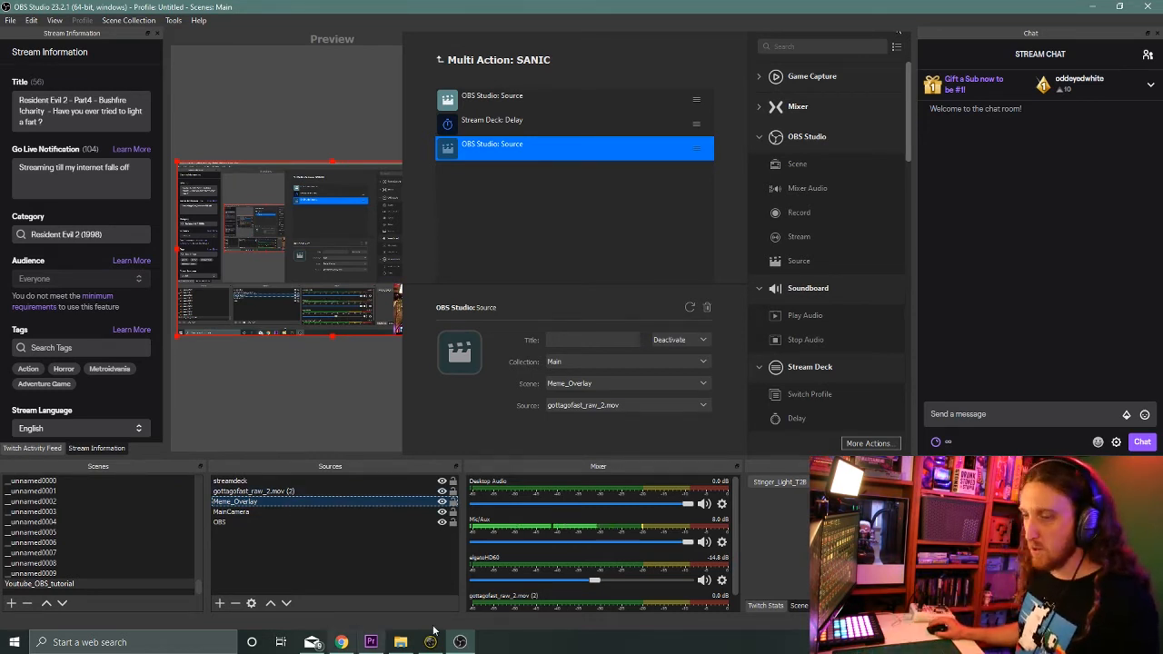
{"action": "left_click", "coordinate": [439, 60]}
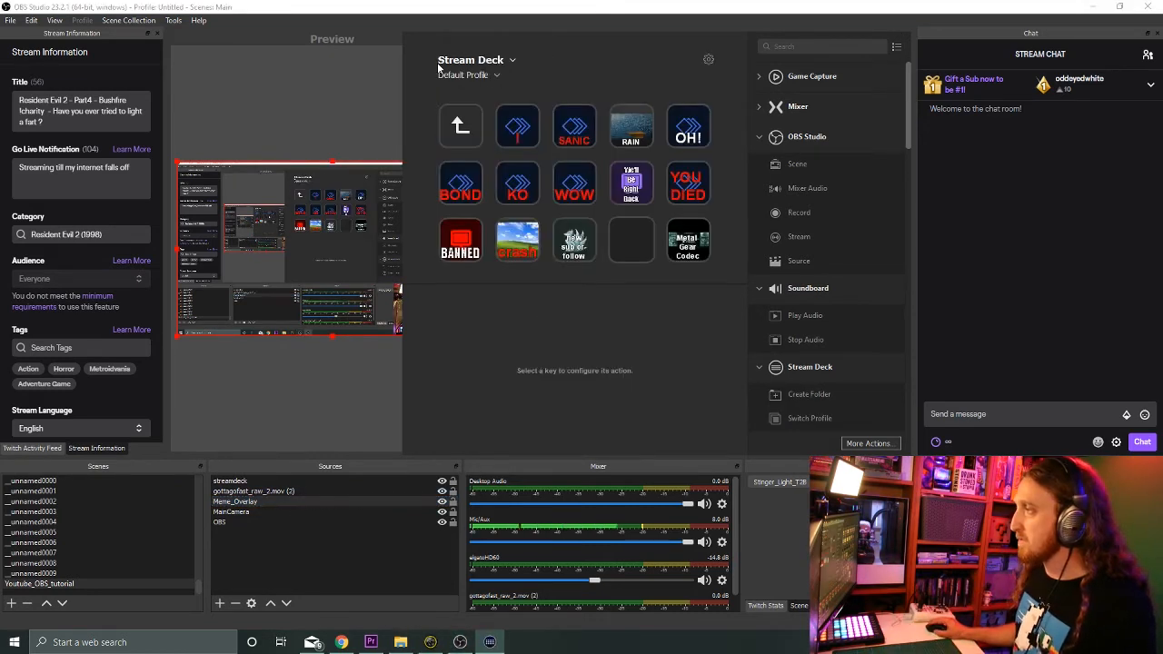
{"action": "left_click", "coordinate": [567, 134]}
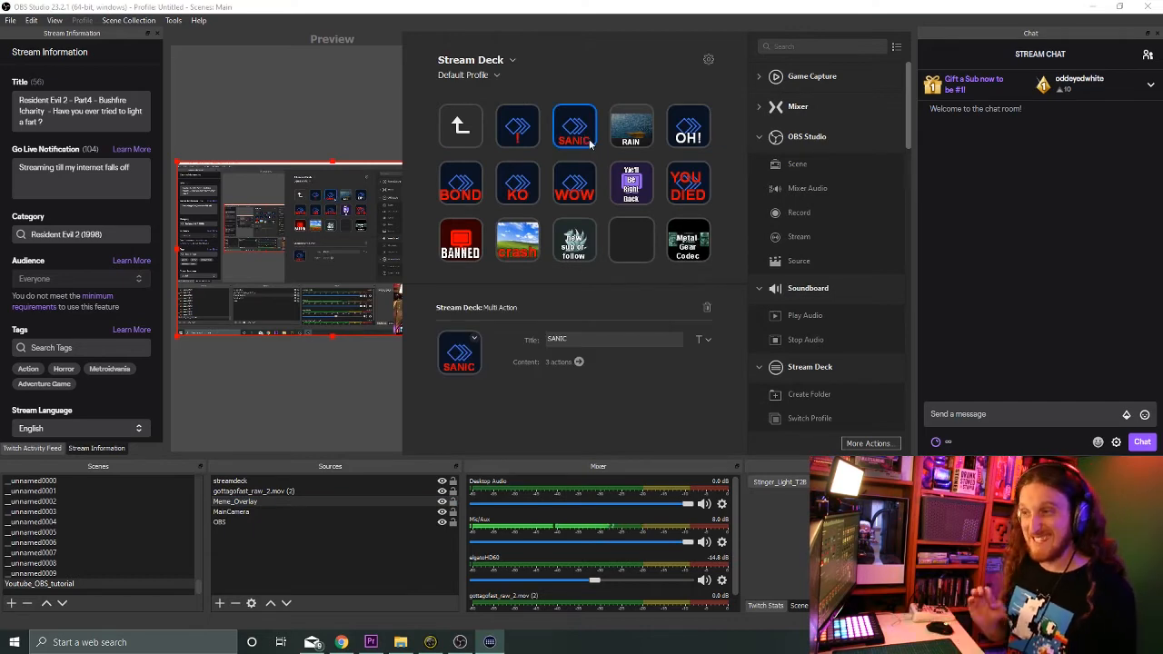